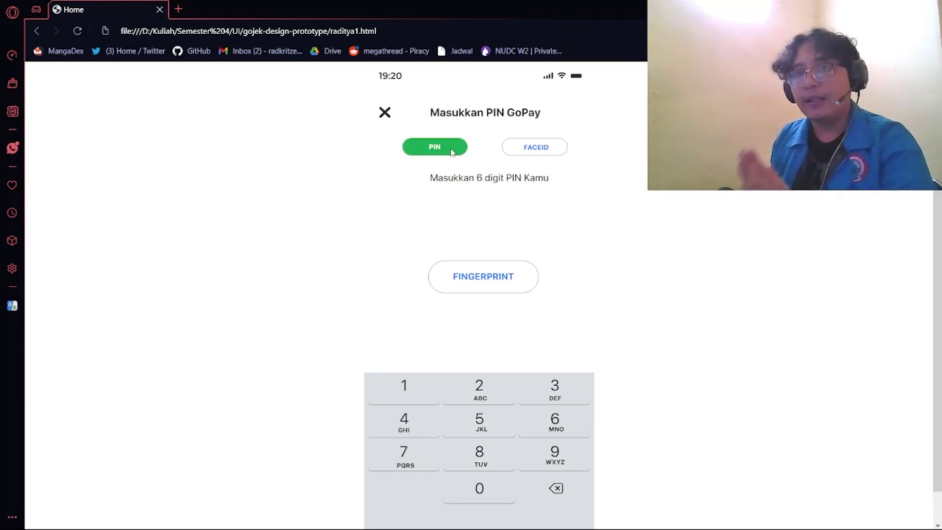
- Try out the GoPay prototype's FaceID, PIN and fingerprint verification screens, cancelling out of the fingerprint check
click(533, 151)
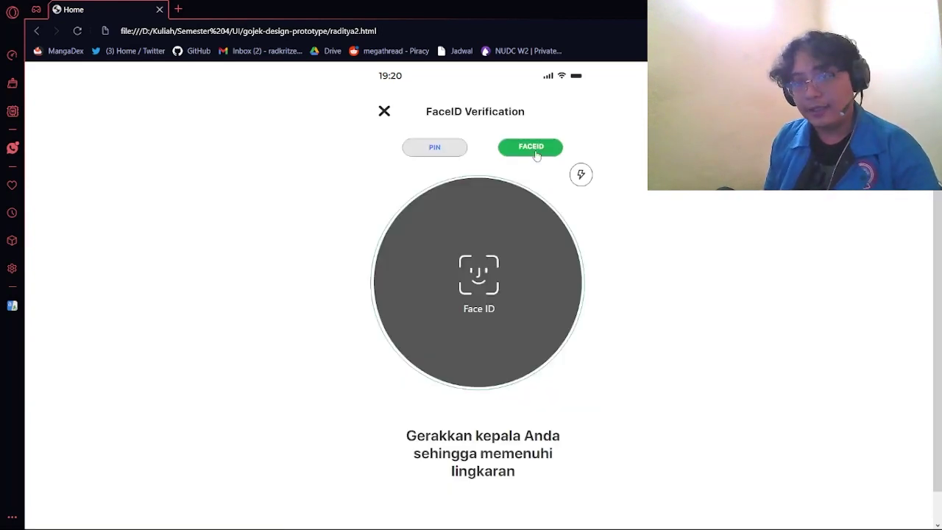
click(446, 150)
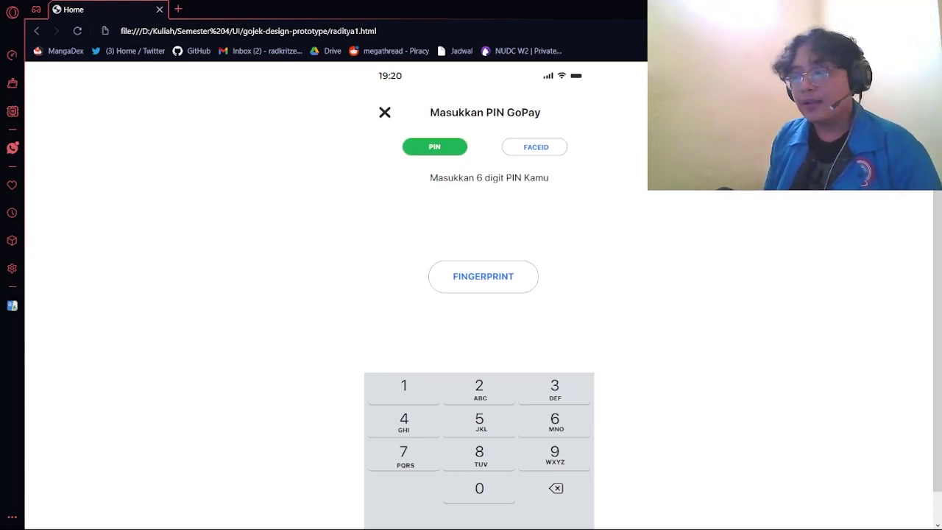
click(457, 281)
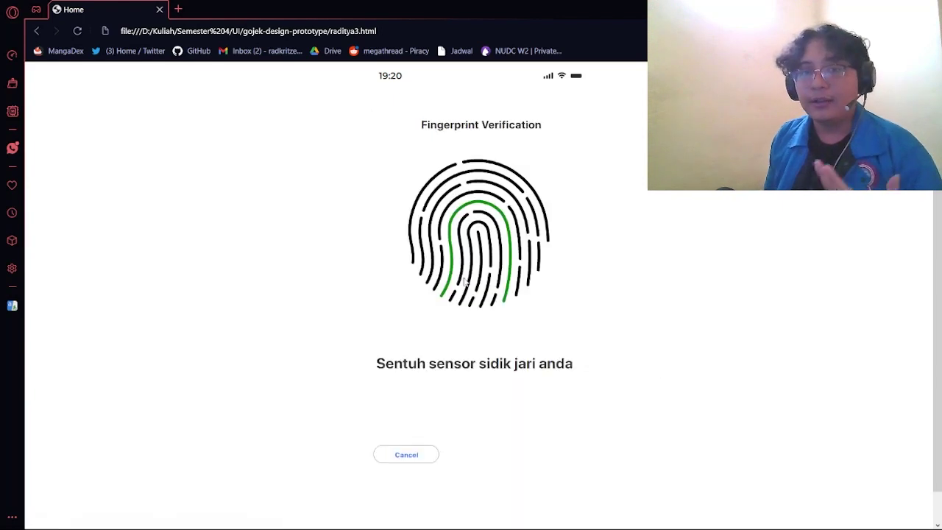
click(408, 457)
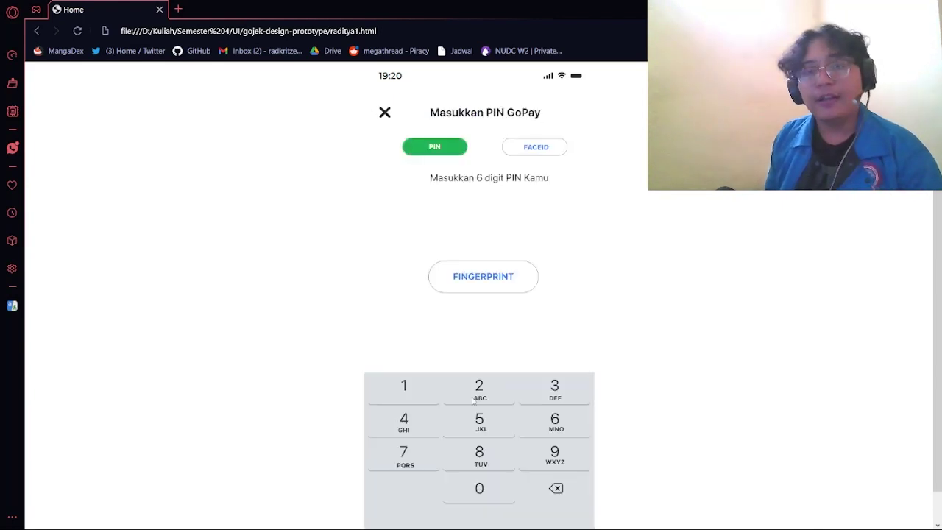
click(540, 149)
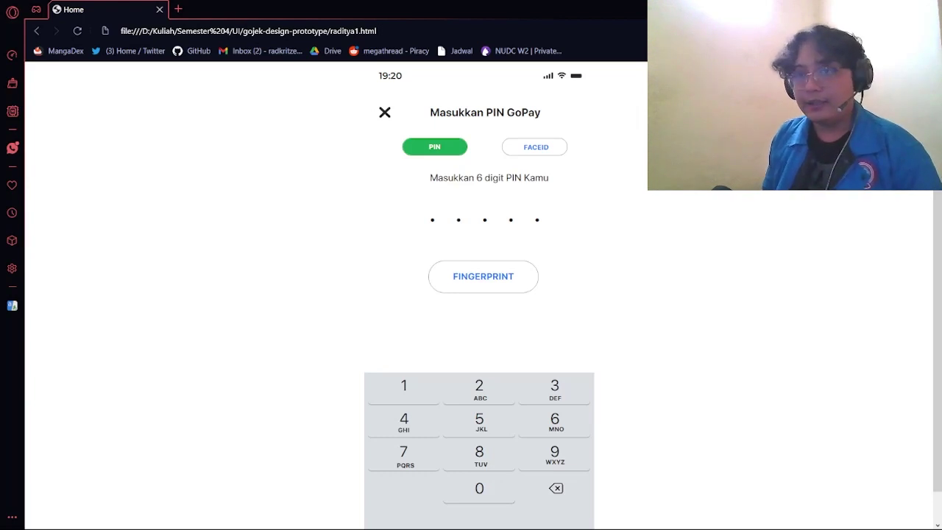
- Switch to the Gojek (Merchant Payment) file in Figma and examine the start, scanning and mismatch FaceID Verification frames
key(alt+Tab)
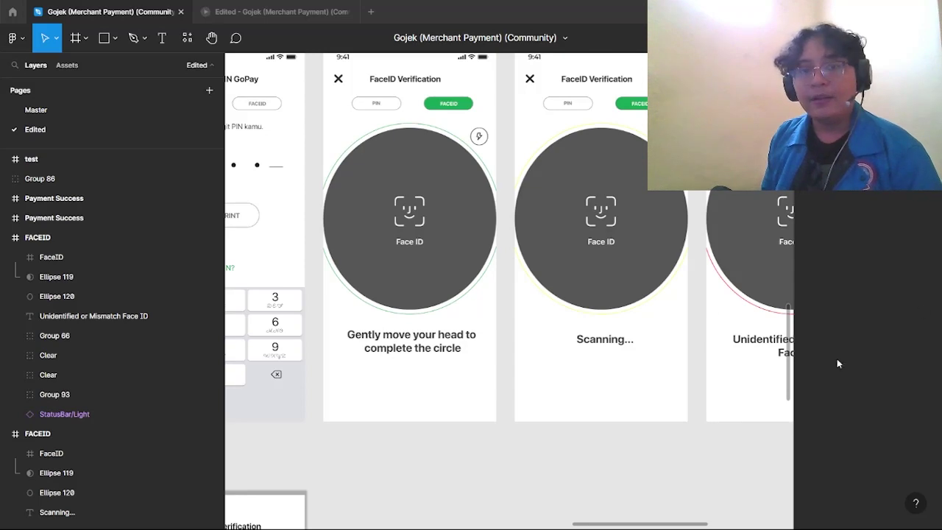
drag(717, 440, 644, 497)
drag(515, 484, 493, 481)
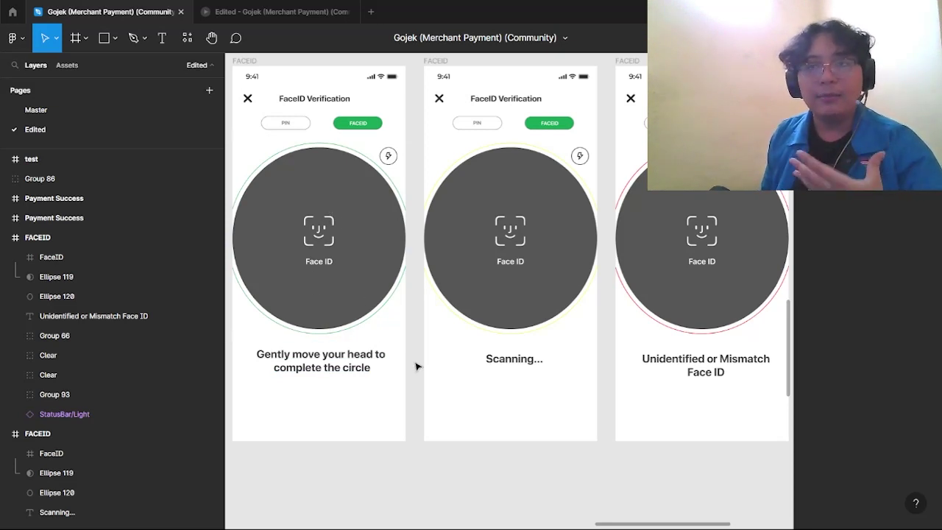
drag(416, 366, 378, 372)
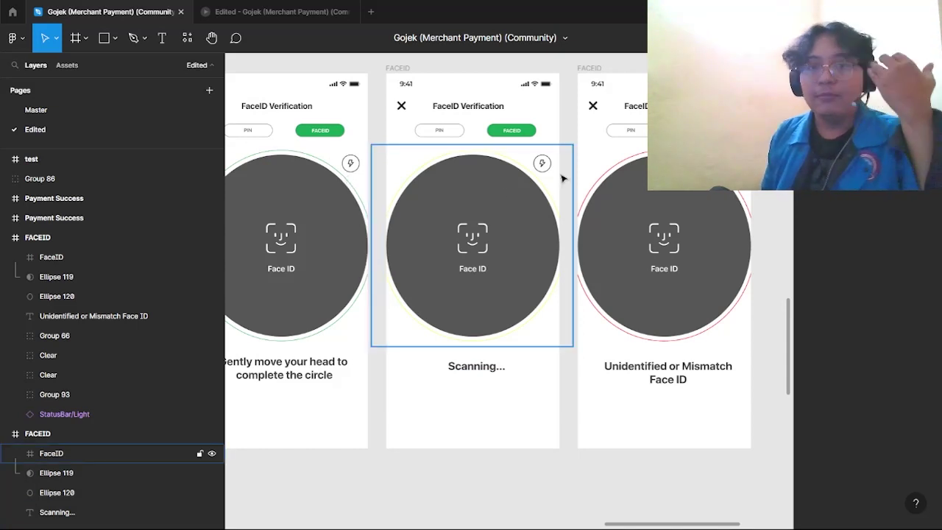
scroll(569, 348, right, 4)
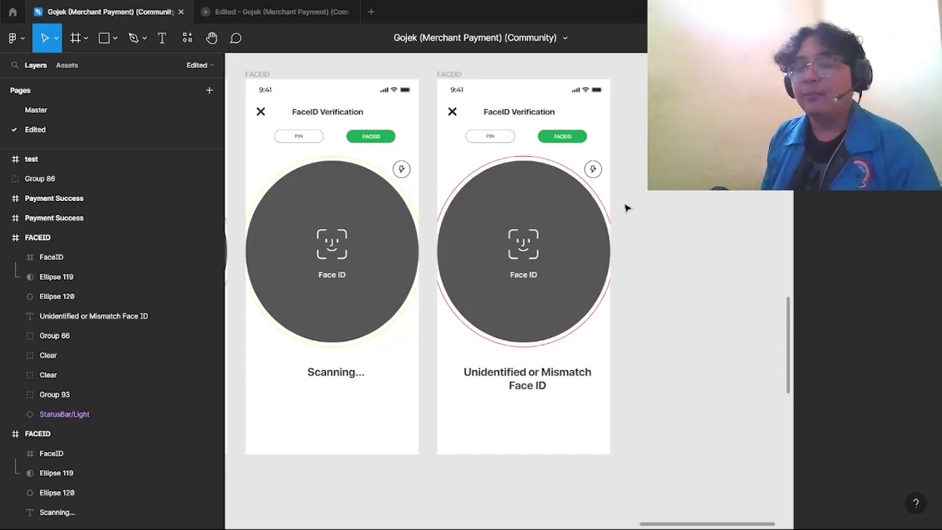
drag(631, 204, 677, 216)
scroll(692, 242, left, 3)
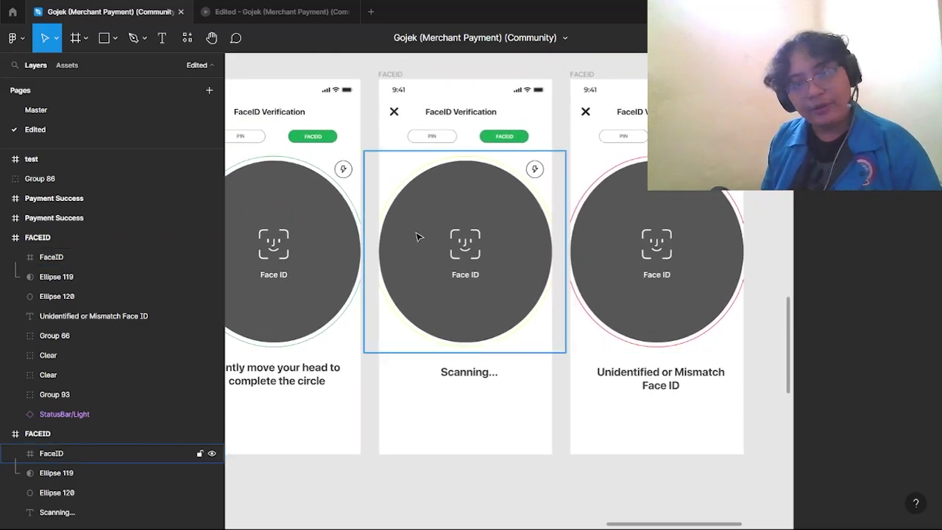
drag(380, 481, 450, 461)
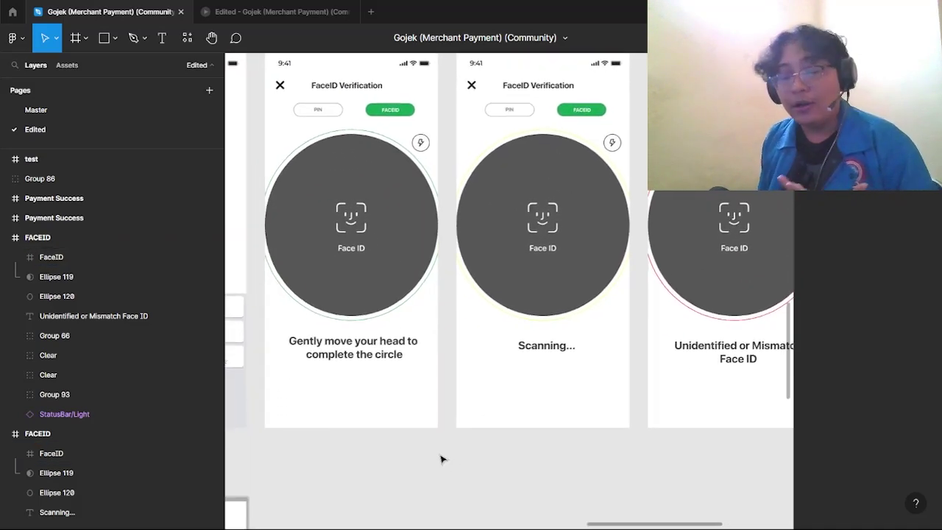
- Examine the Masukkan PIN GoPay frame and the Fingerprint Verification frame beneath it
drag(374, 442, 635, 431)
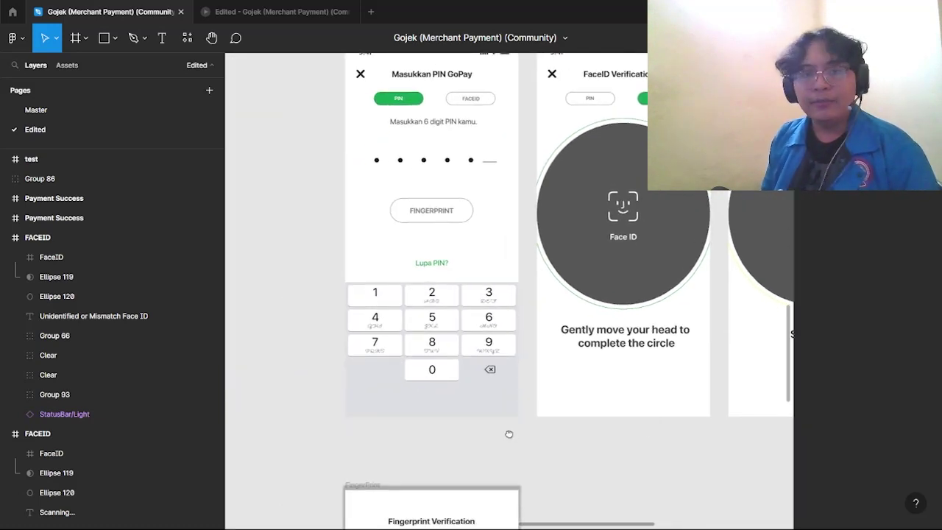
drag(508, 435, 519, 252)
scroll(519, 253, down, 5)
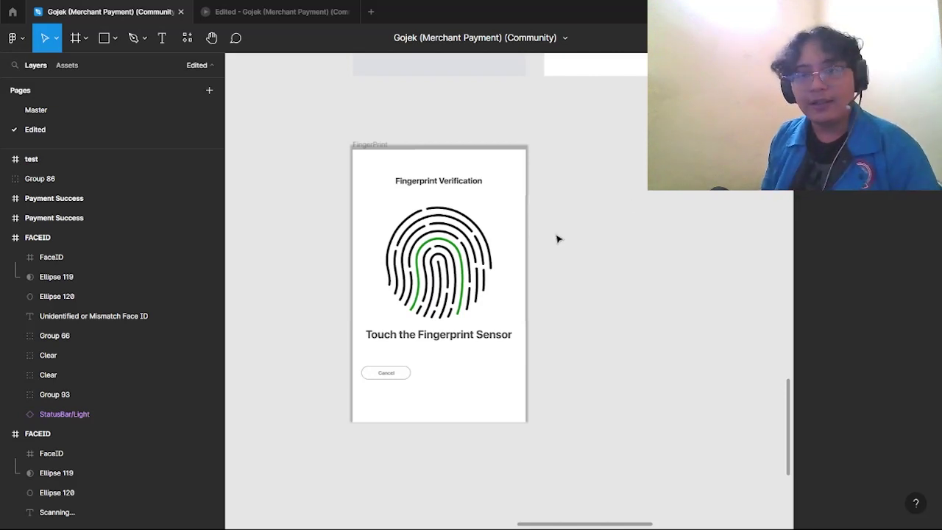
- Go back to the FaceID Verification frames and review the progression from the head-movement prompt to the mismatch state
scroll(616, 209, up, 1)
scroll(616, 209, right, 1)
scroll(616, 209, up, 5)
scroll(616, 209, right, 2)
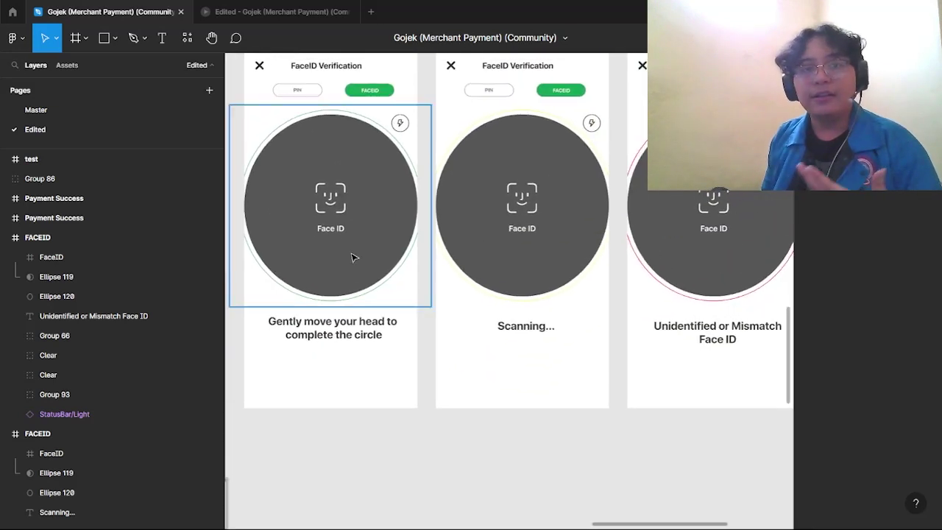
scroll(560, 316, up, 3)
scroll(544, 361, right, 4)
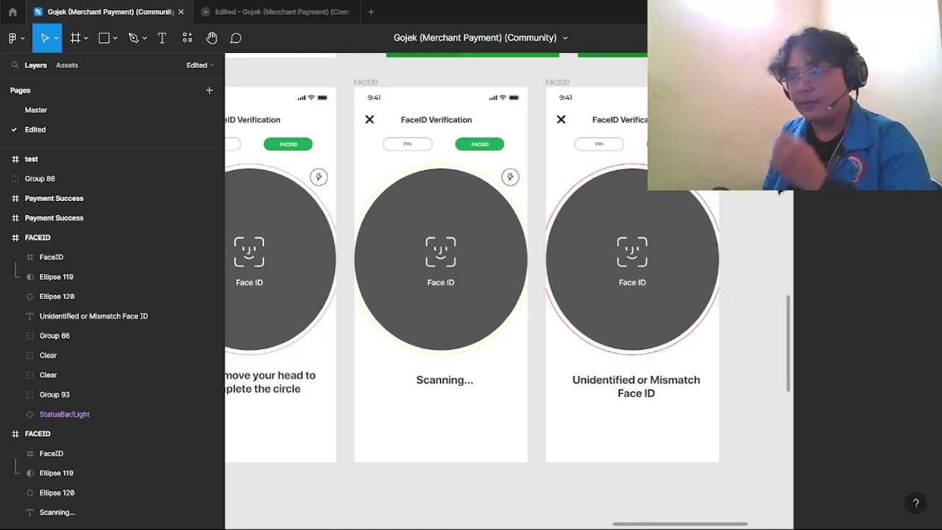
- Compare the PIN entry frame with the neighbouring FaceID frame and the Fingerprint Verification frame below
scroll(610, 225, left, 5)
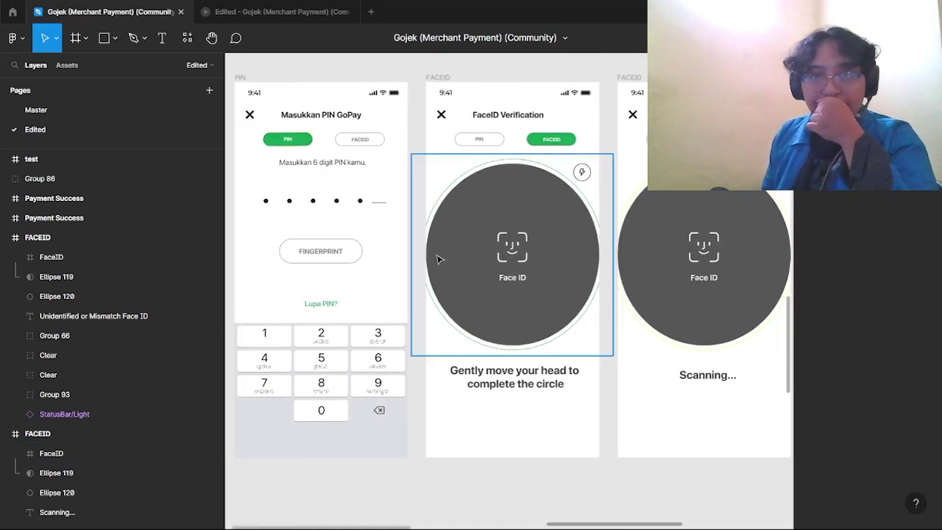
scroll(326, 273, up, 2)
scroll(326, 273, left, 2)
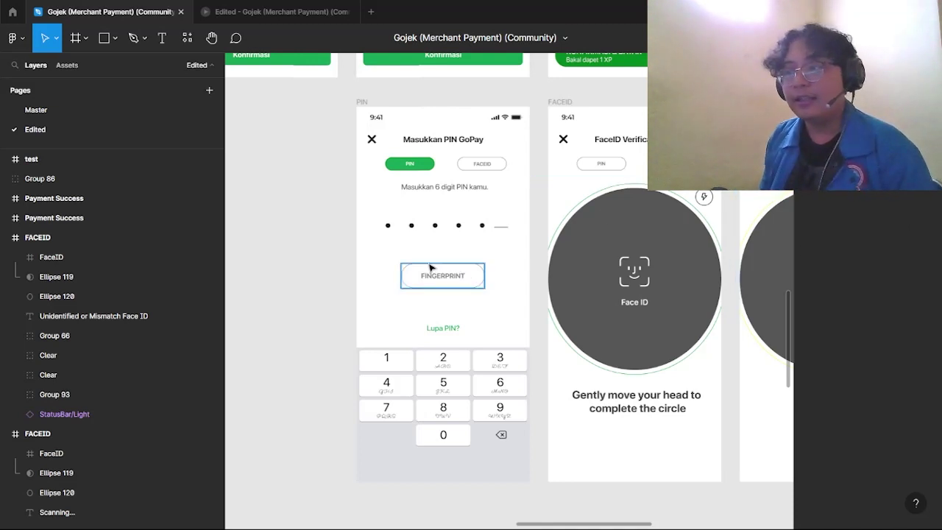
scroll(260, 233, right, 2)
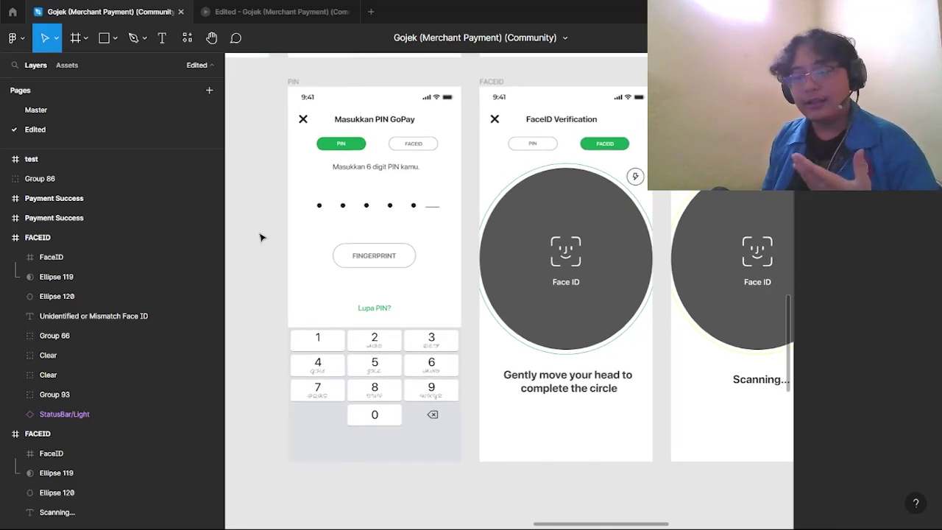
scroll(665, 408, down, 5)
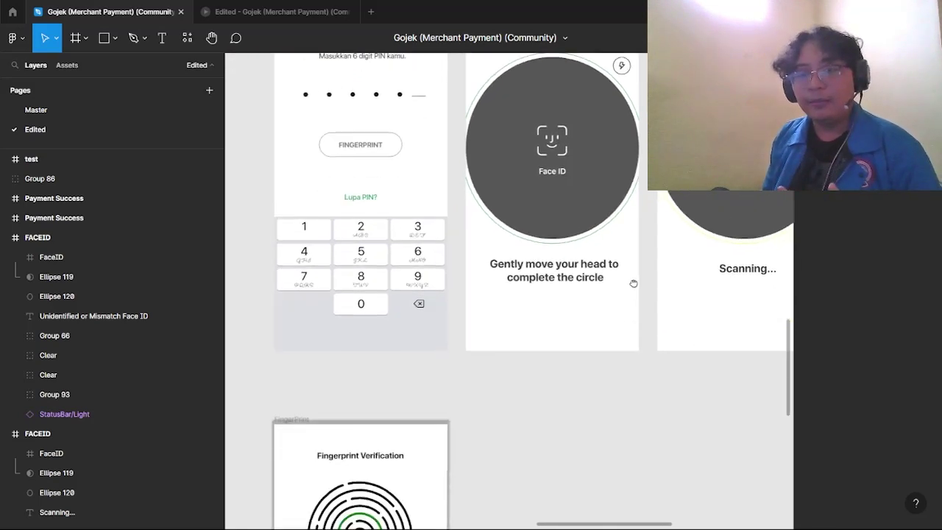
scroll(469, 273, up, 2)
scroll(443, 326, up, 3)
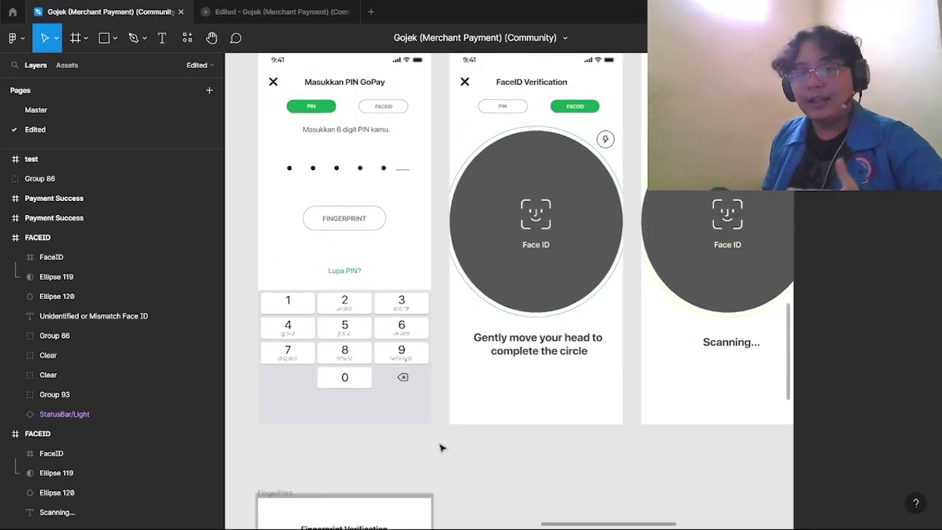
drag(438, 443, 437, 480)
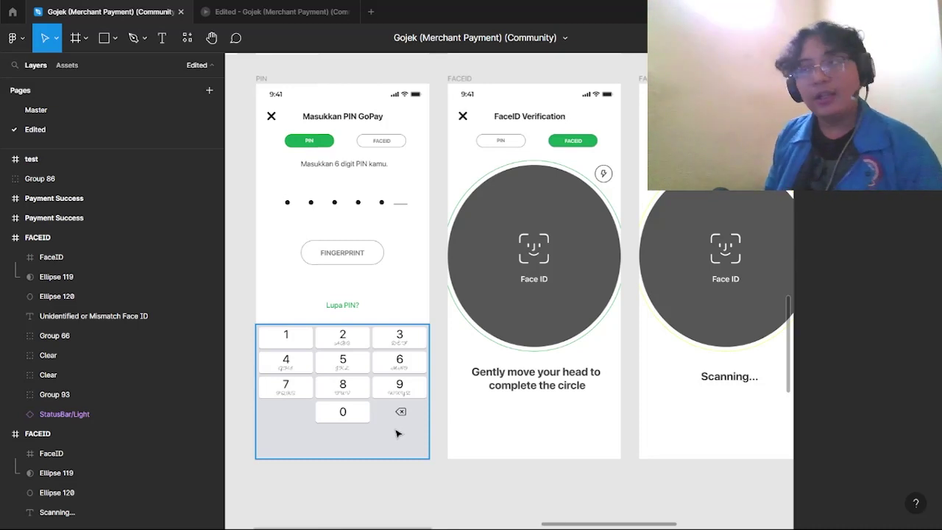
scroll(436, 324, up, 1)
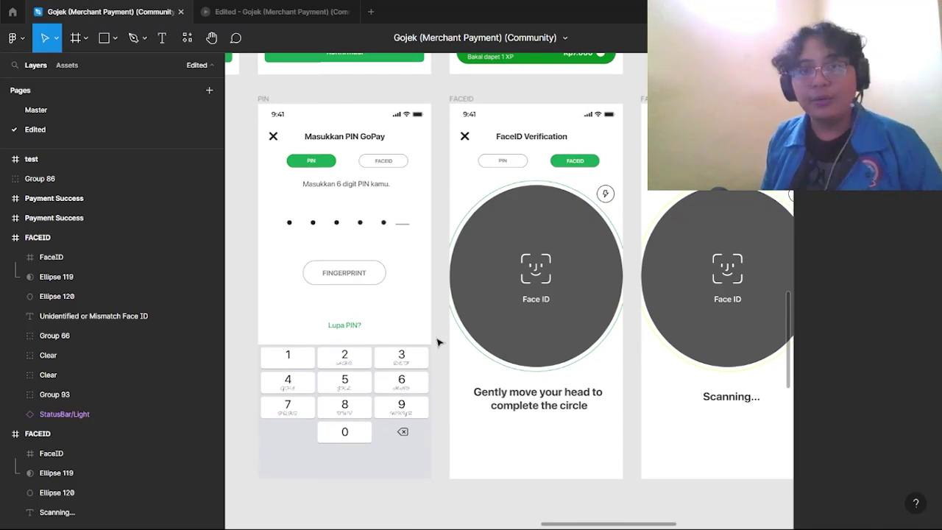
scroll(409, 328, down, 5)
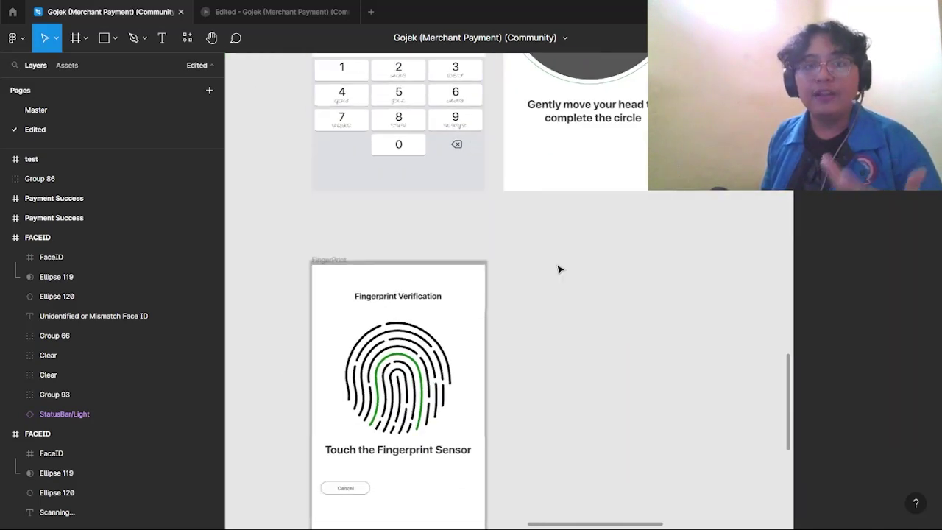
scroll(545, 248, up, 3)
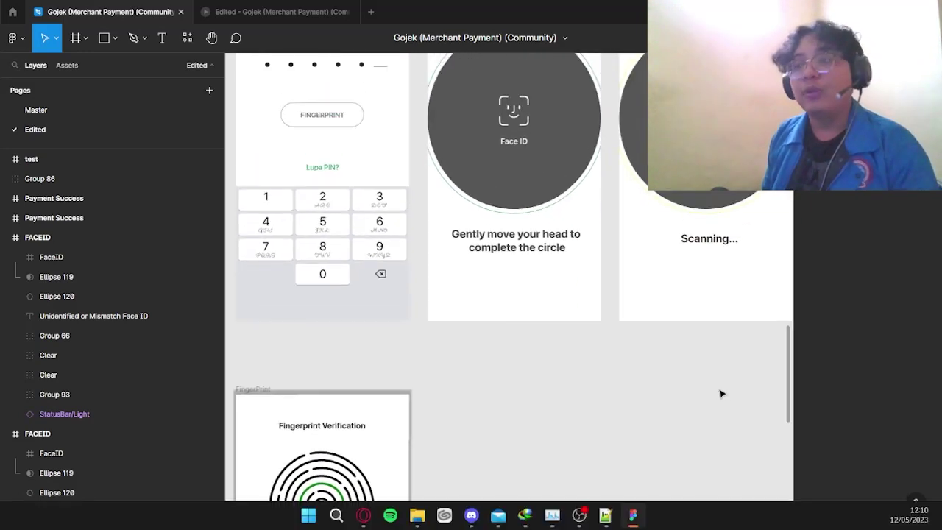
- Switch to the browser prototype, open fingerprint verification and examine its Indonesian instruction text
key(alt+Tab)
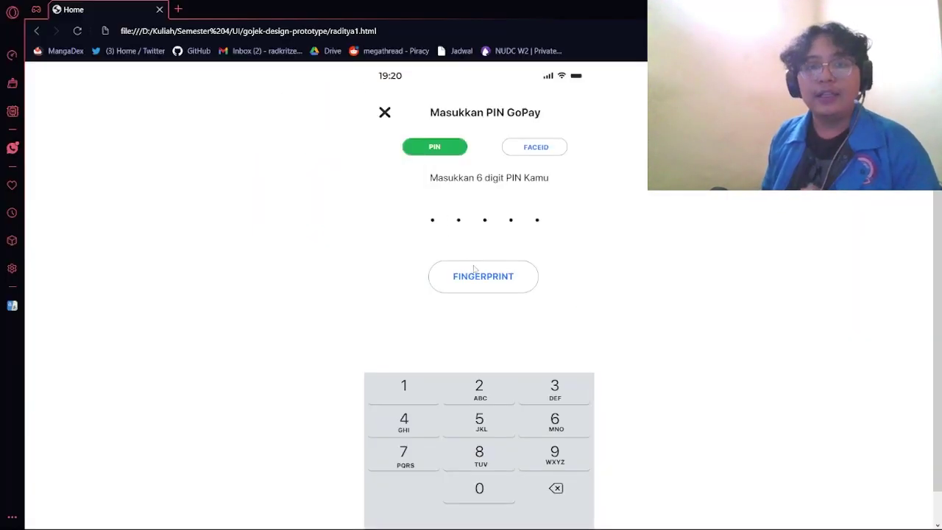
click(483, 278)
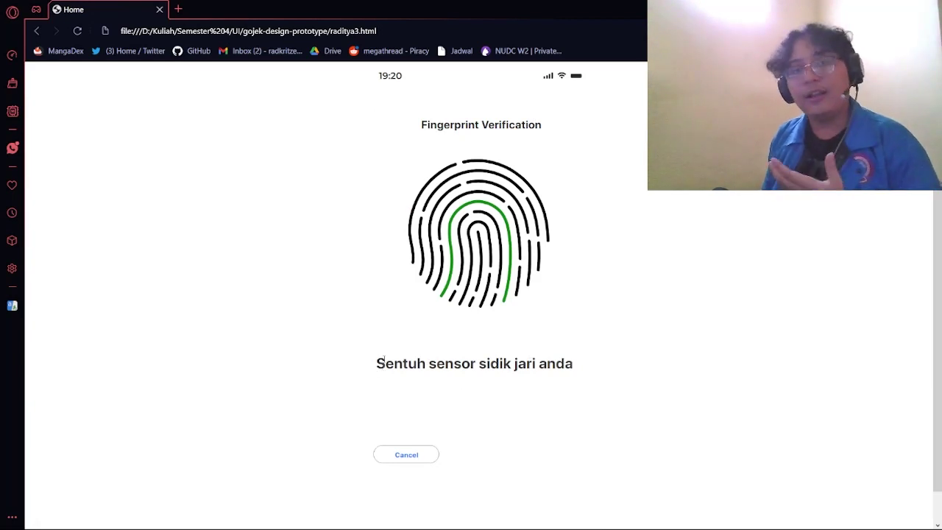
drag(377, 363, 442, 363)
drag(498, 363, 541, 364)
click(641, 363)
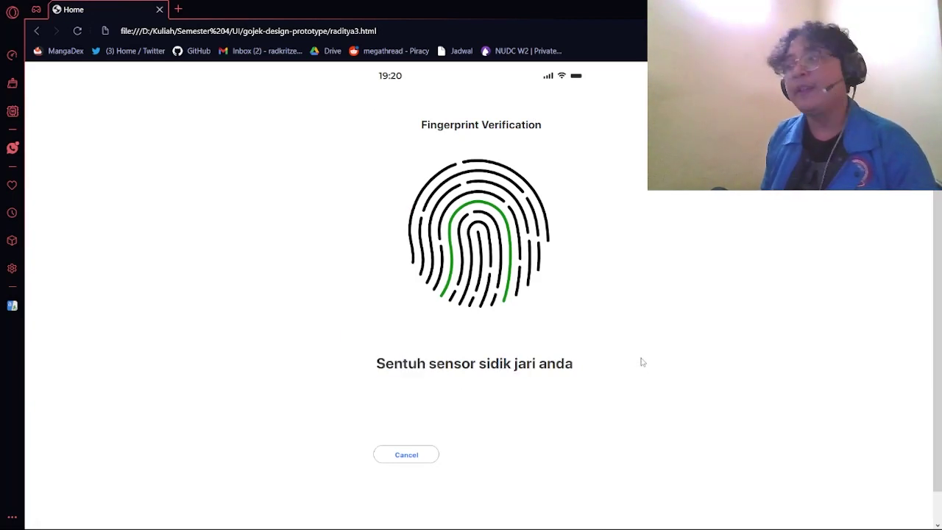
- Return to Figma and examine the instruction text of the Fingerprint Verification frame
key(alt+Tab)
scroll(517, 269, down, 5)
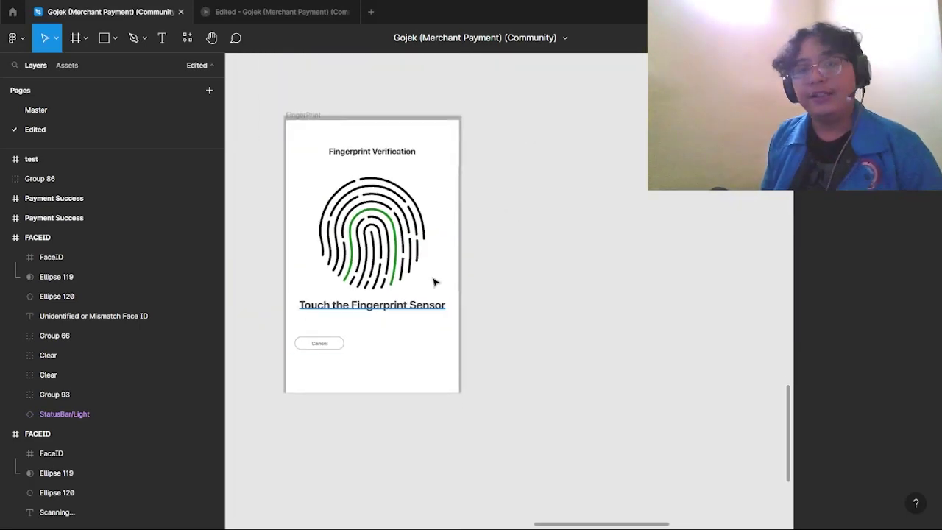
scroll(580, 273, up, 5)
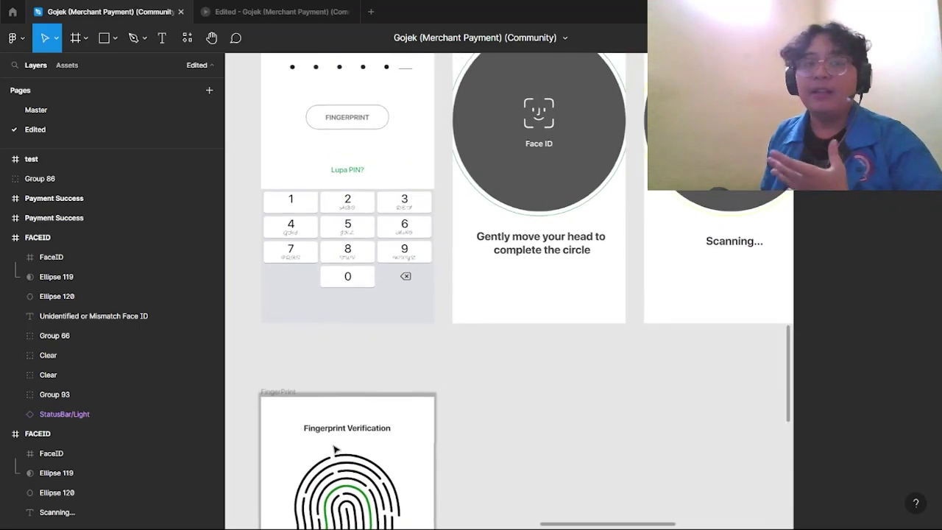
- Review the FaceID Verification and Masukkan PIN GoPay frames side by side, including their PIN/FACEID switch and fingerprint option
scroll(423, 435, up, 3)
scroll(422, 435, right, 1)
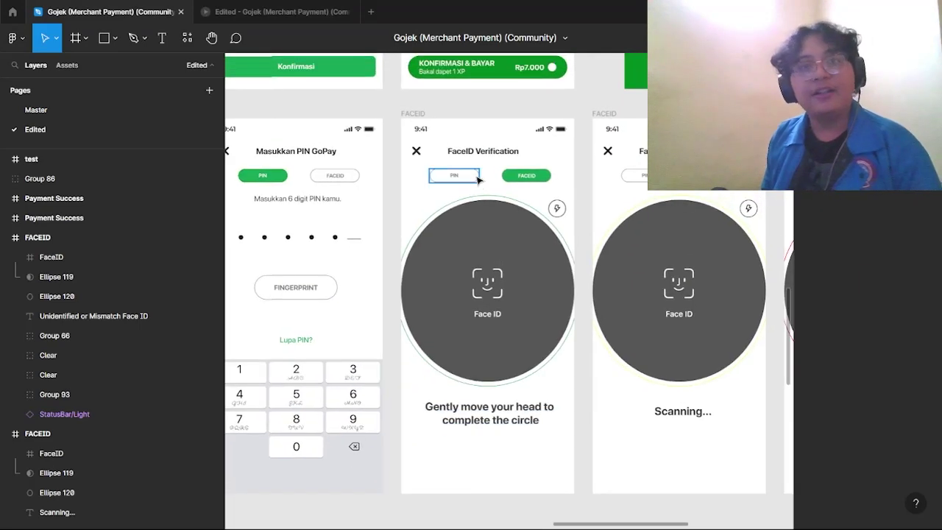
scroll(591, 383, down, 3)
scroll(326, 289, left, 2)
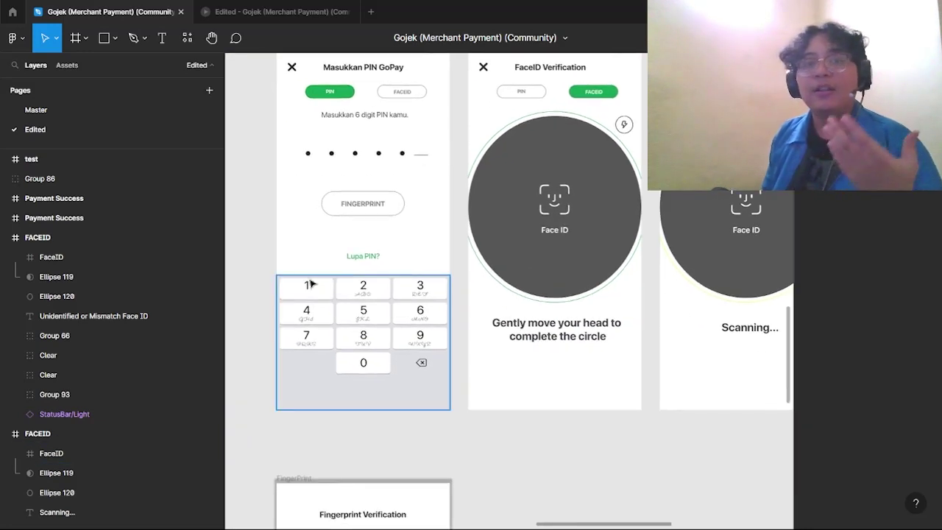
scroll(262, 295, up, 2)
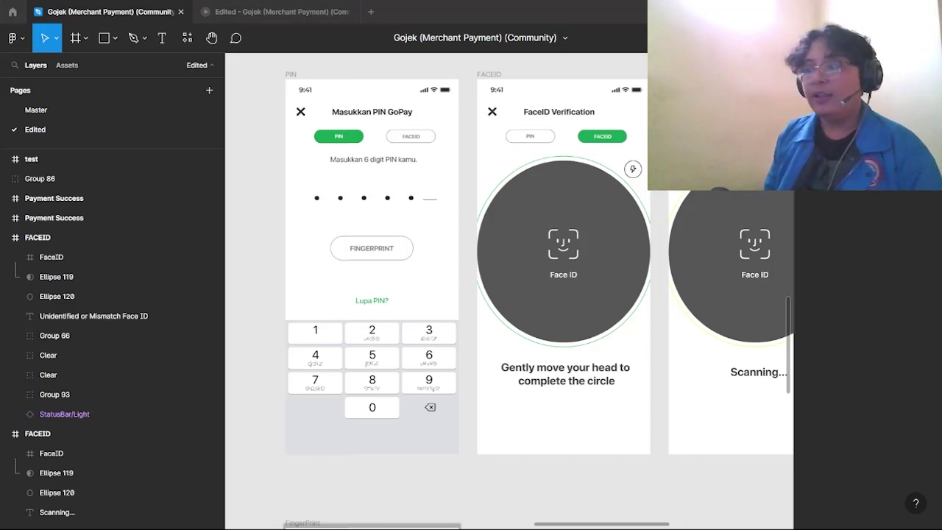
scroll(303, 263, left, 2)
scroll(303, 262, up, 1)
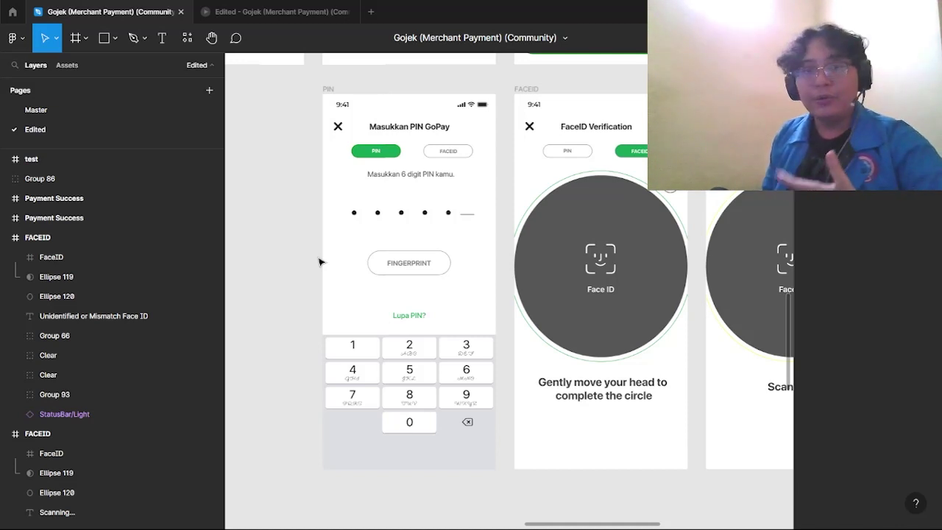
scroll(307, 254, up, 1)
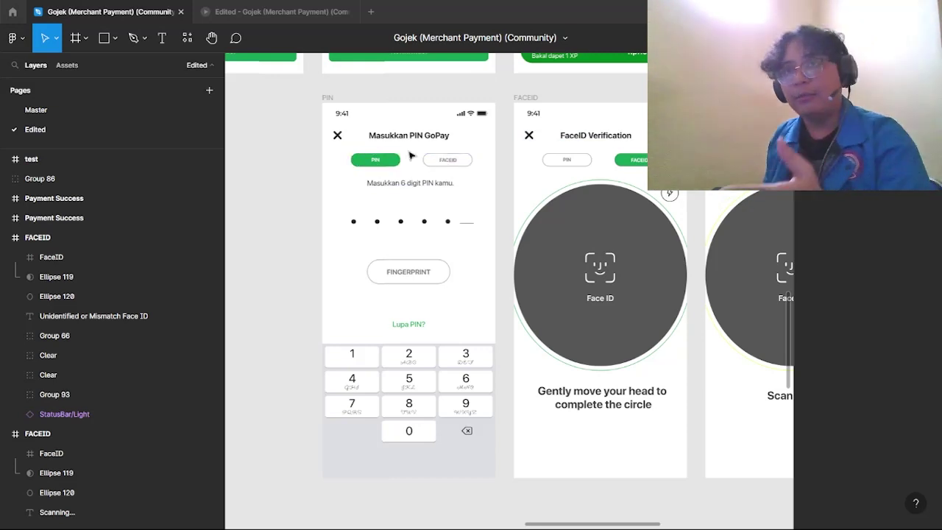
scroll(326, 194, down, 3)
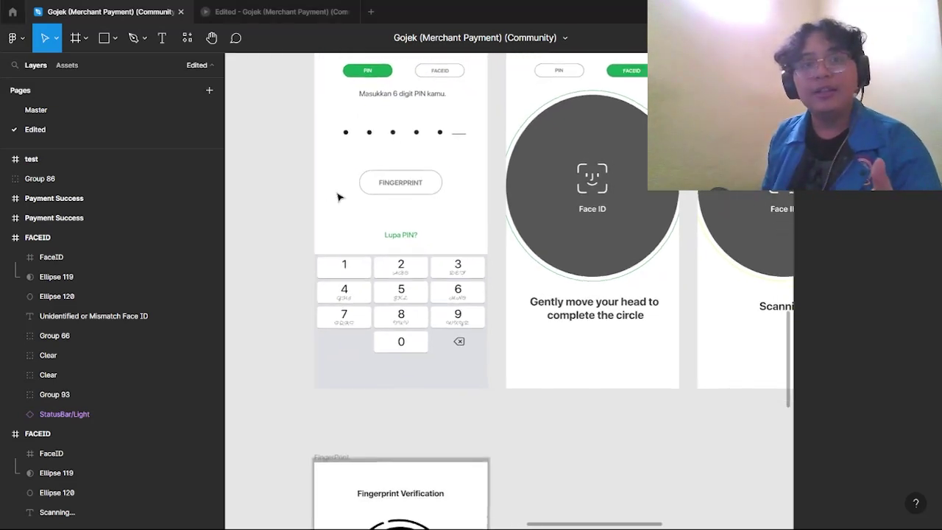
- Compare the Masukkan PIN GoPay frame and its fingerprint option with the Fingerprint Verification frame below
scroll(312, 283, up, 3)
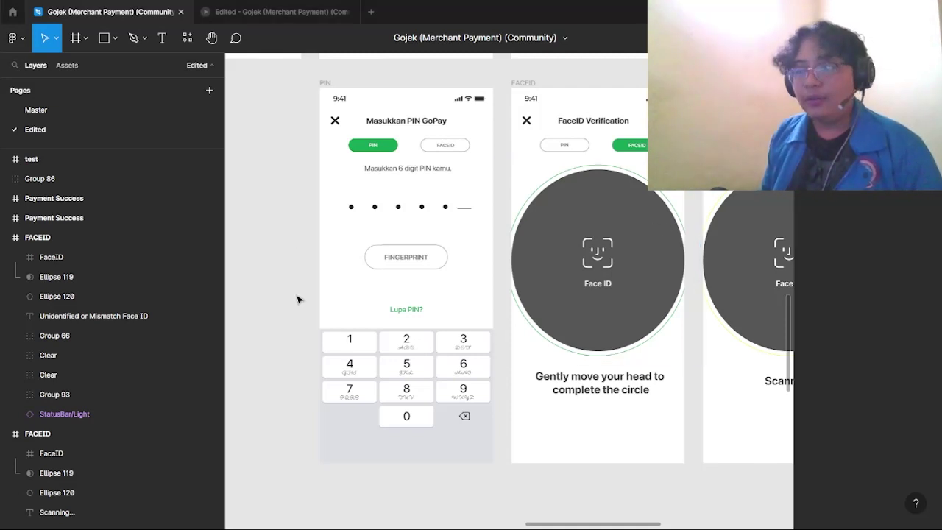
scroll(309, 139, down, 5)
scroll(314, 155, down, 2)
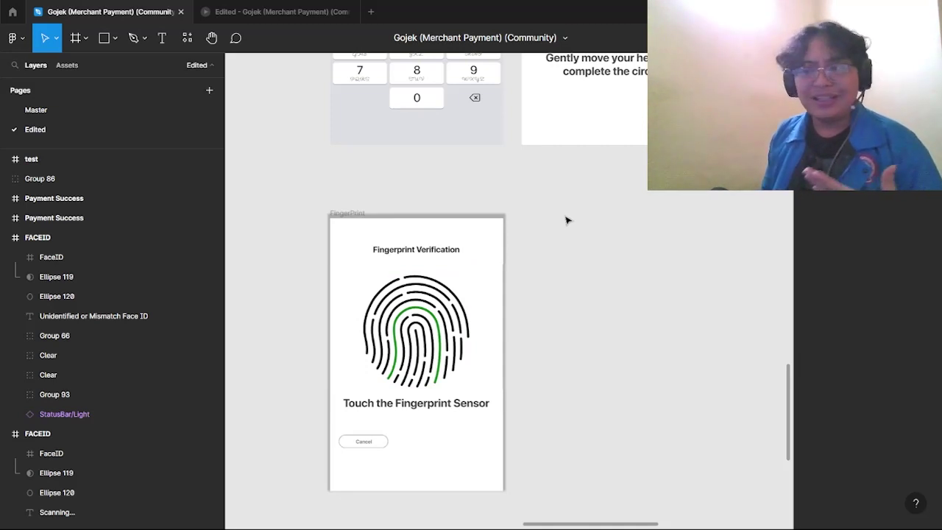
- Examine the PIN and FaceID Verification frames, including the Scanning state, against the Fingerprint Verification frame
scroll(559, 242, up, 8)
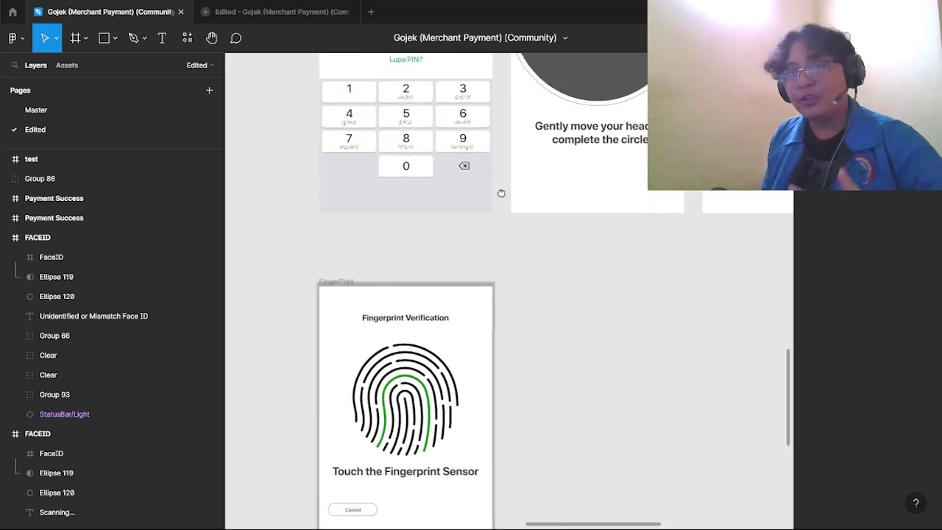
drag(498, 117, 408, 110)
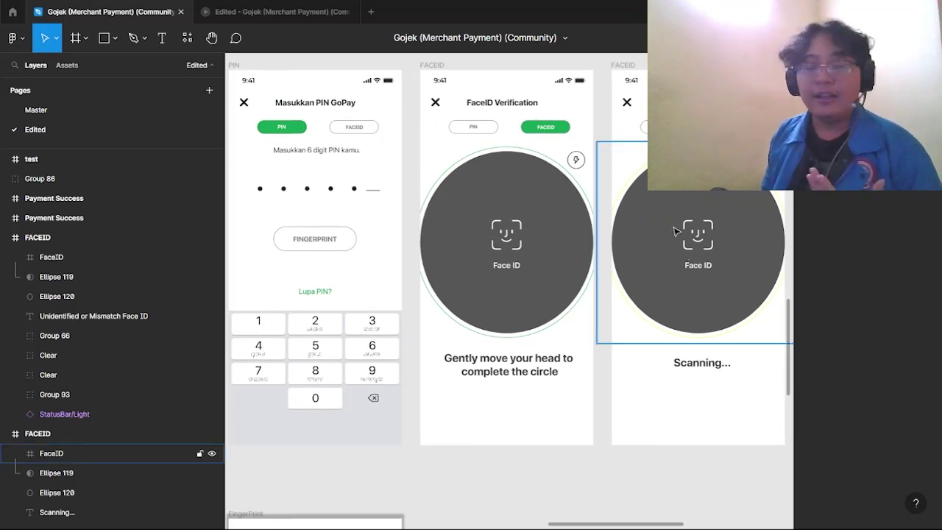
drag(414, 152, 420, 103)
drag(405, 437, 438, 155)
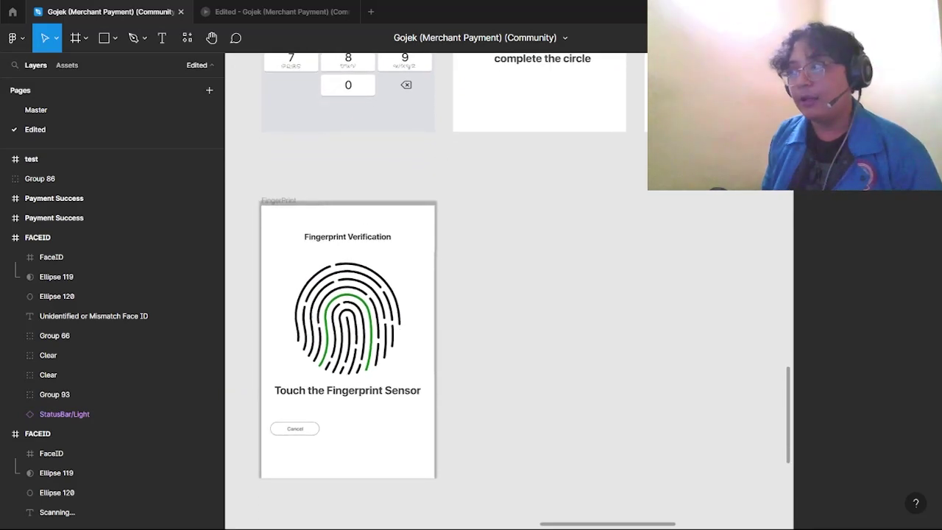
drag(474, 194, 243, 397)
drag(535, 435, 452, 330)
scroll(452, 330, left, 3)
scroll(452, 330, down, 4)
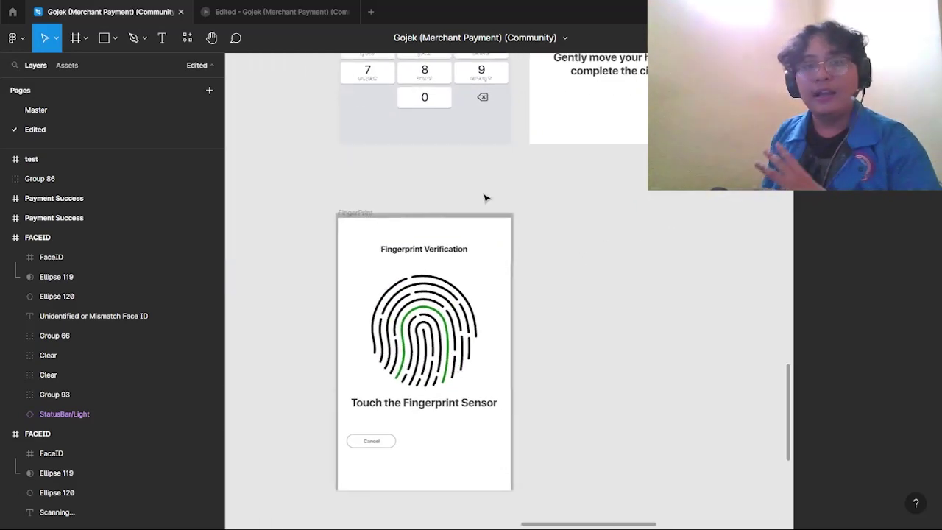
- Review the three FaceID Verification states: head movement prompt, Scanning, and Unidentified or Mismatch Face ID
drag(541, 197, 515, 368)
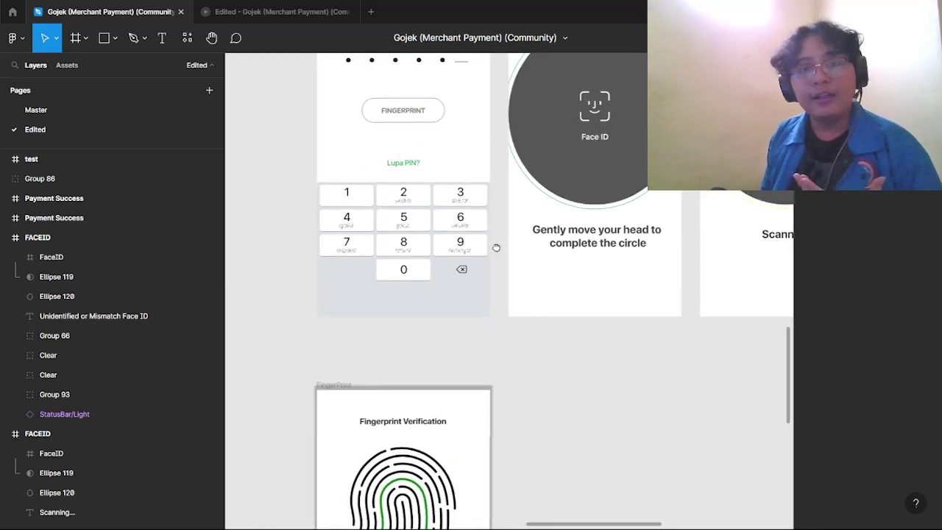
scroll(454, 259, up, 4)
scroll(454, 259, right, 3)
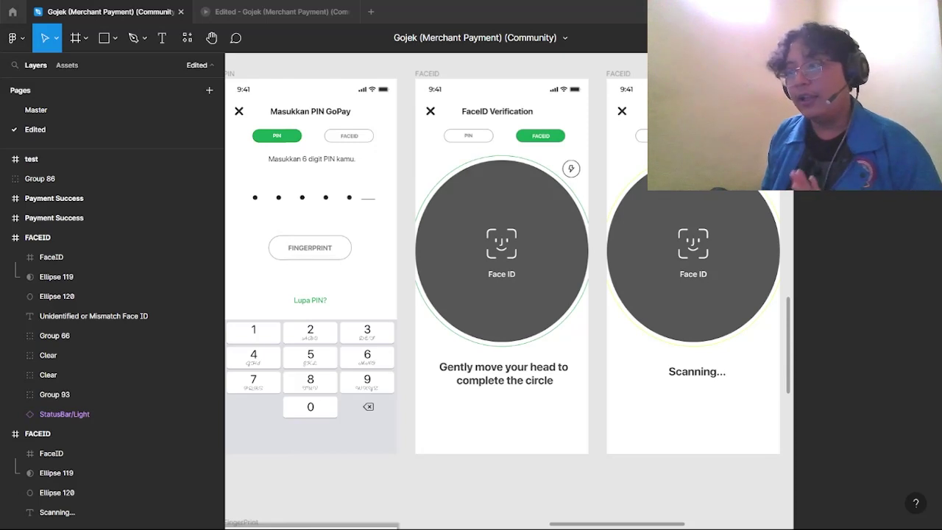
drag(552, 362, 396, 331)
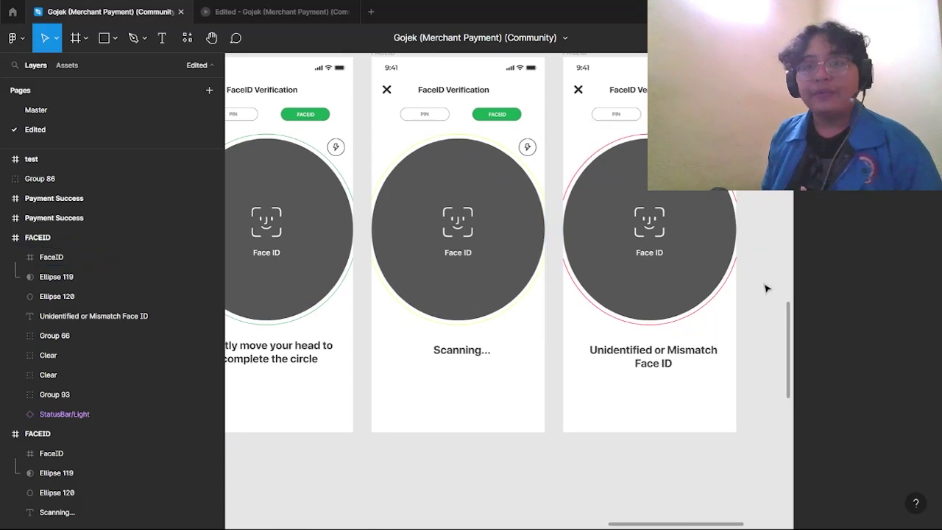
scroll(770, 258, left, 2)
scroll(770, 258, up, 1)
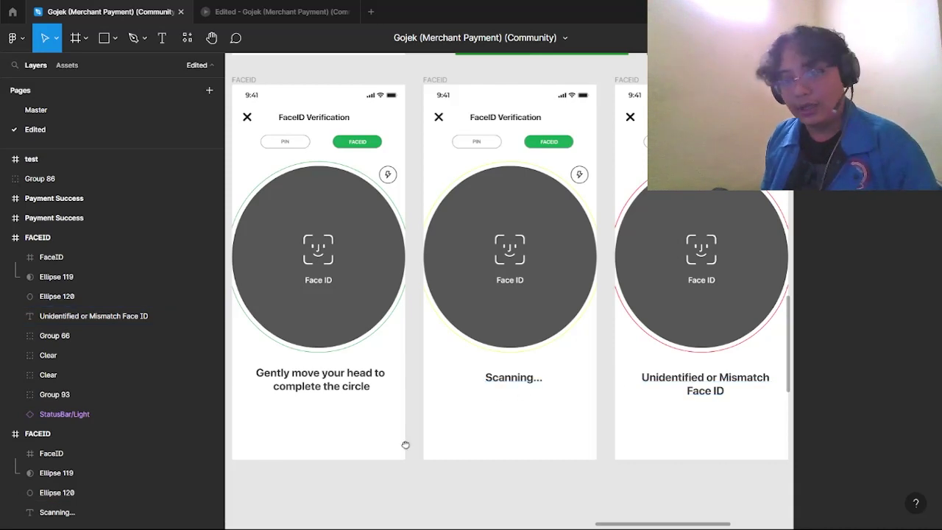
- Inspect the Fingerprint Verification frame and its "Touch the Fingerprint Sensor" instruction, leaving nothing selected
scroll(406, 444, down, 5)
scroll(405, 444, left, 4)
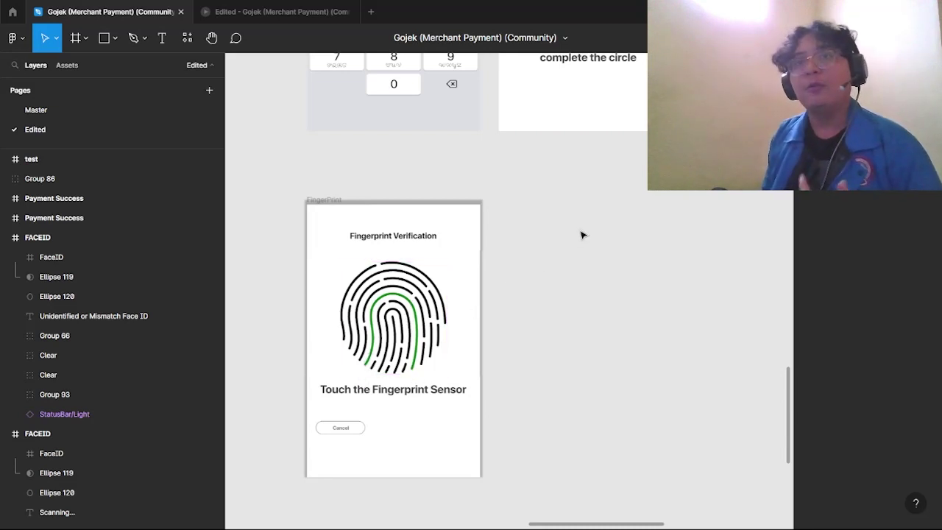
drag(564, 213, 543, 225)
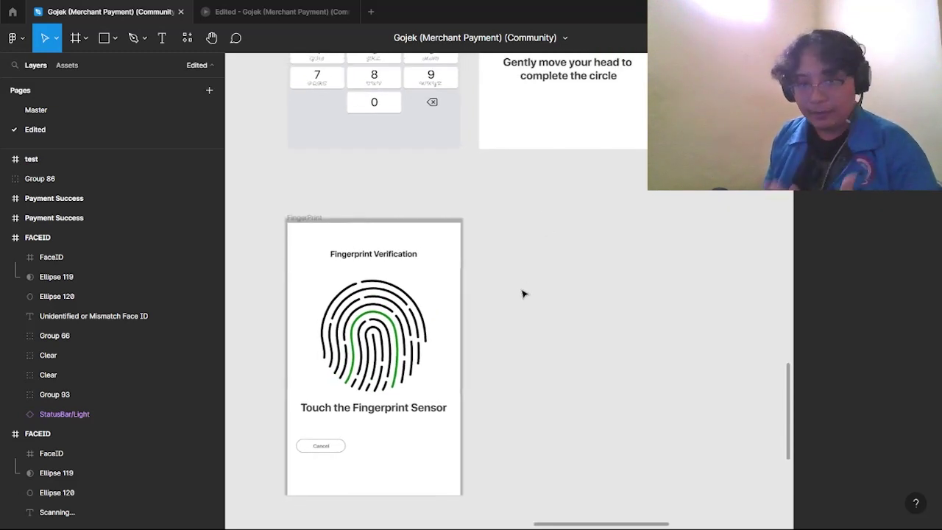
scroll(523, 292, down, 2)
click(343, 344)
click(595, 266)
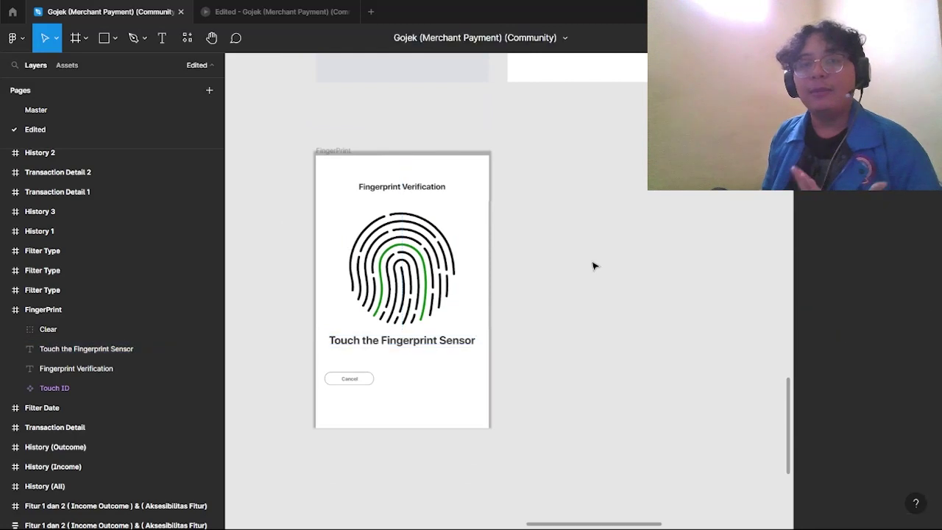
- Compare the ring colours and instruction texts across the row of FaceID Verification frames
scroll(585, 243, up, 2)
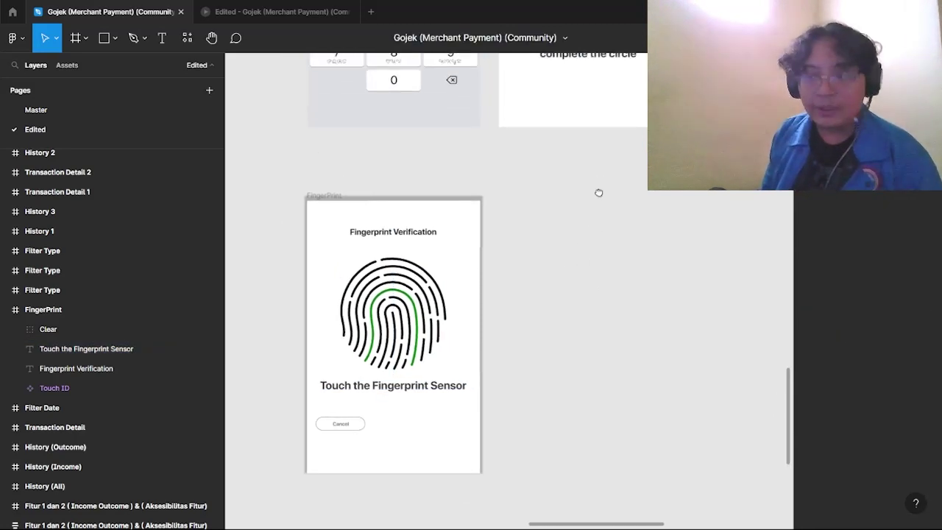
drag(597, 181, 568, 389)
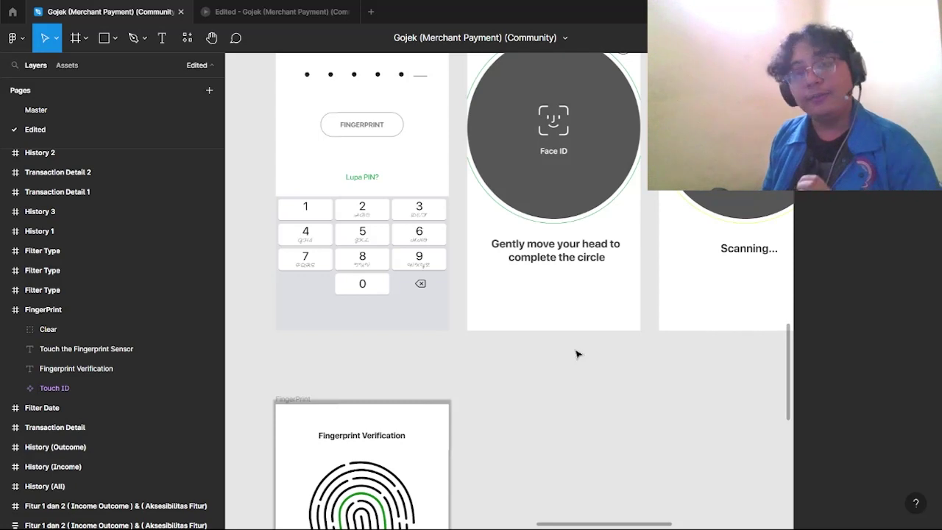
scroll(559, 383, right, 3)
scroll(560, 382, up, 2)
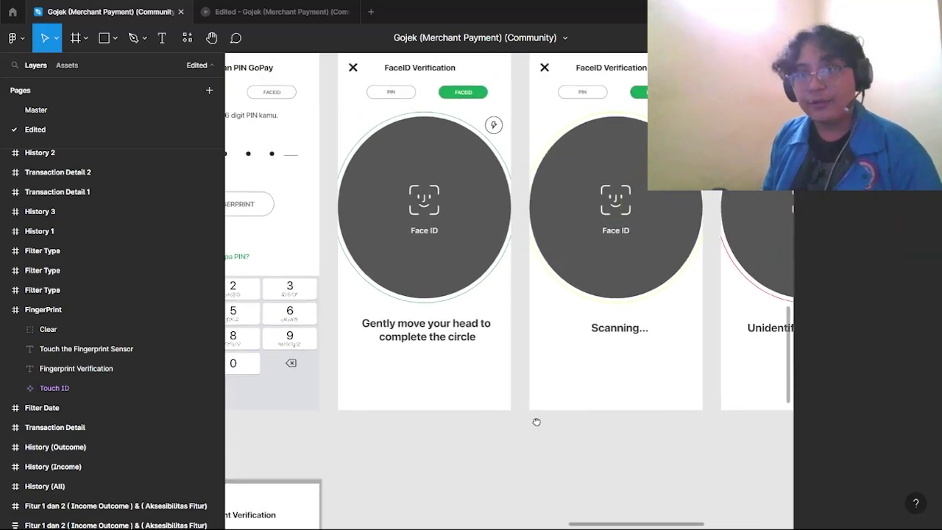
scroll(538, 424, right, 1)
scroll(538, 424, up, 1)
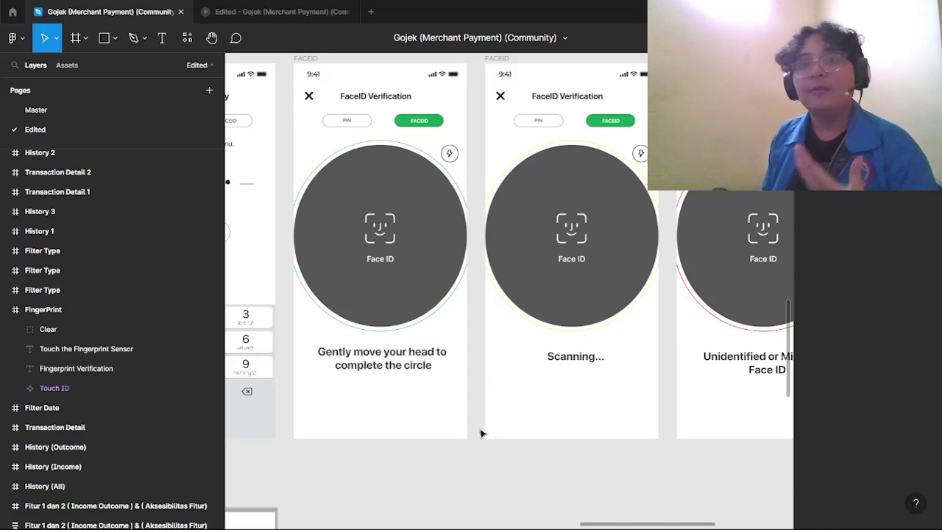
drag(480, 433, 414, 402)
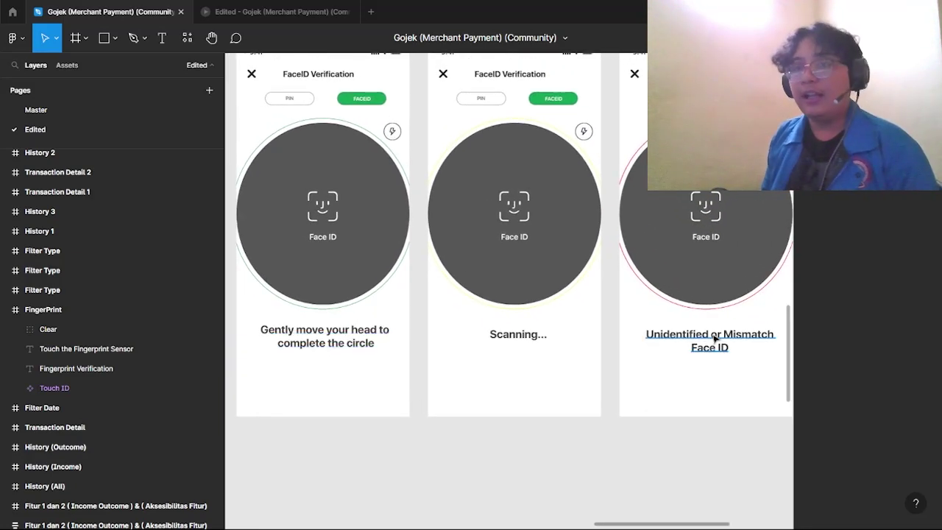
- Go through all verification methods in turn, covering the fingerprint, PIN and FaceID frames, and end on the fingerprint frame
scroll(528, 461, left, 5)
drag(473, 397, 546, 273)
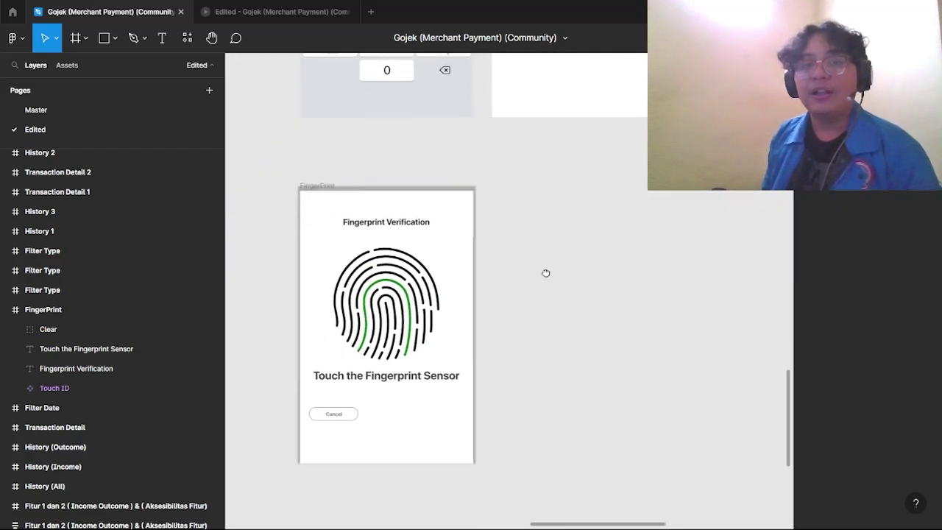
scroll(515, 385, up, 10)
scroll(306, 173, right, 2)
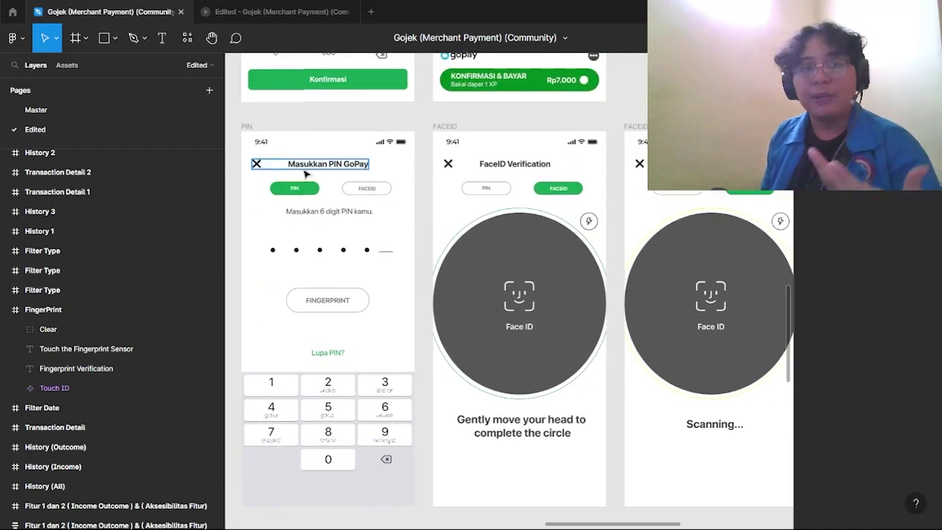
drag(483, 221, 343, 143)
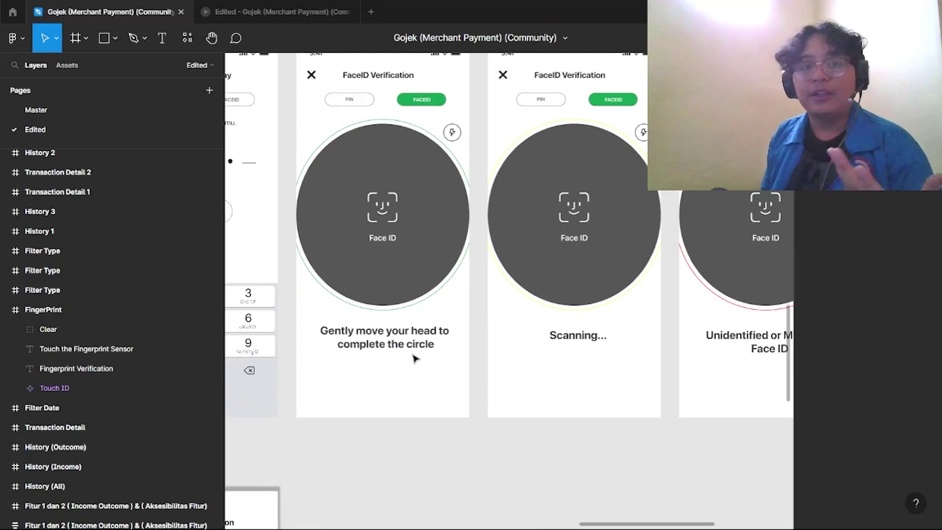
drag(604, 449, 456, 468)
scroll(549, 393, right, 2)
scroll(652, 246, down, 8)
scroll(653, 246, left, 10)
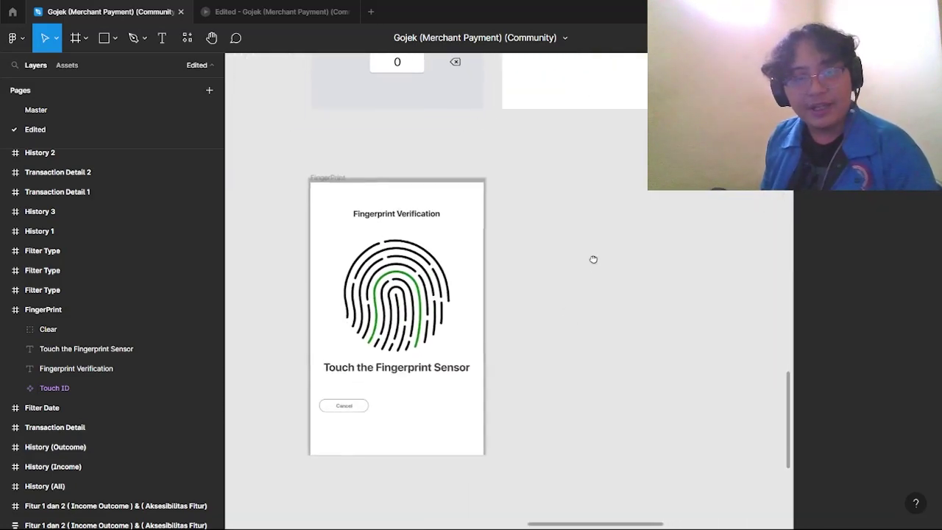
- Return to the Masukkan PIN GoPay frame and view it beside the first two FaceID Verification frames
scroll(644, 379, up, 4)
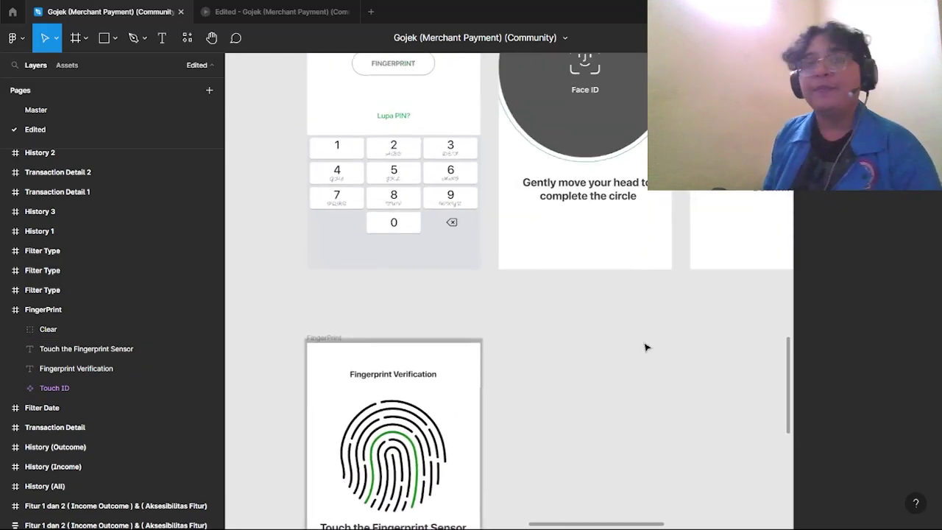
scroll(647, 294, up, 4)
scroll(646, 294, right, 2)
scroll(627, 273, right, 1)
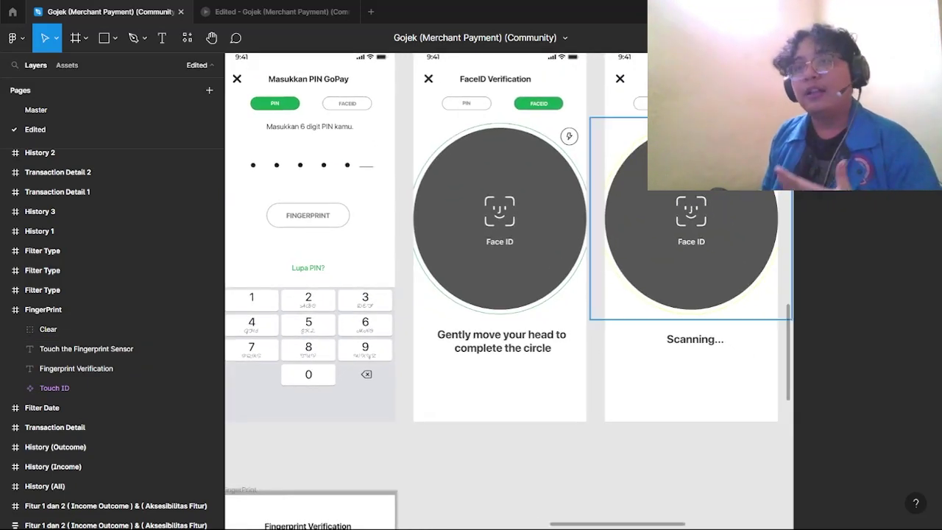
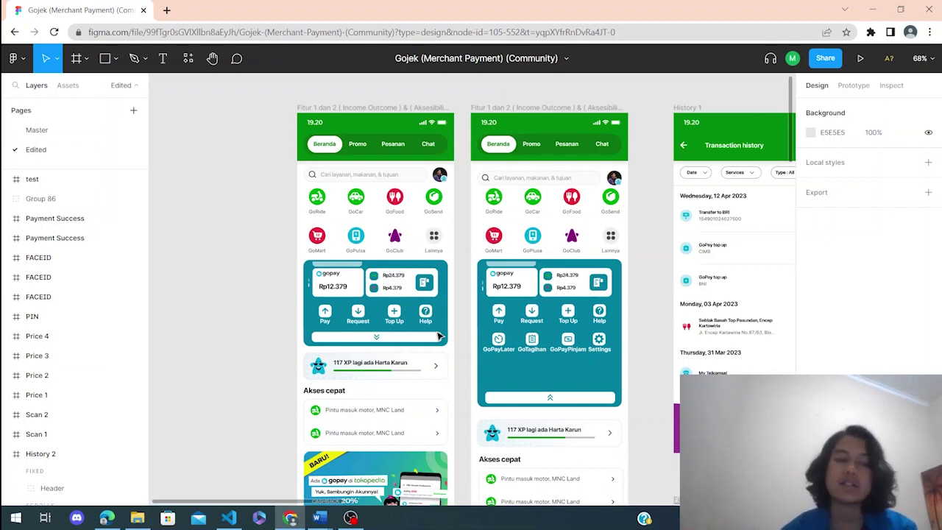
- Compare the two "Fitur 1 dan 2" home screen frames, with the GoPay card's menu collapsed and expanded
scroll(360, 248, up, 5)
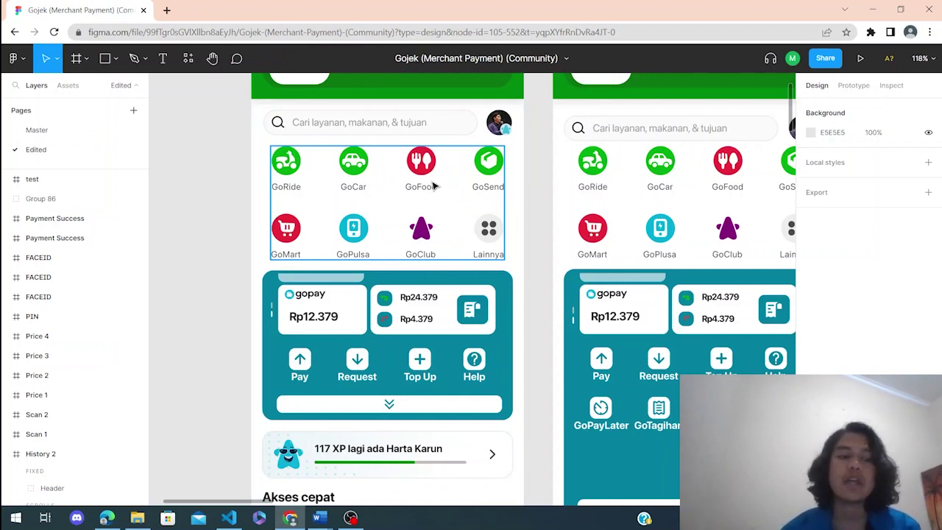
scroll(434, 186, down, 5)
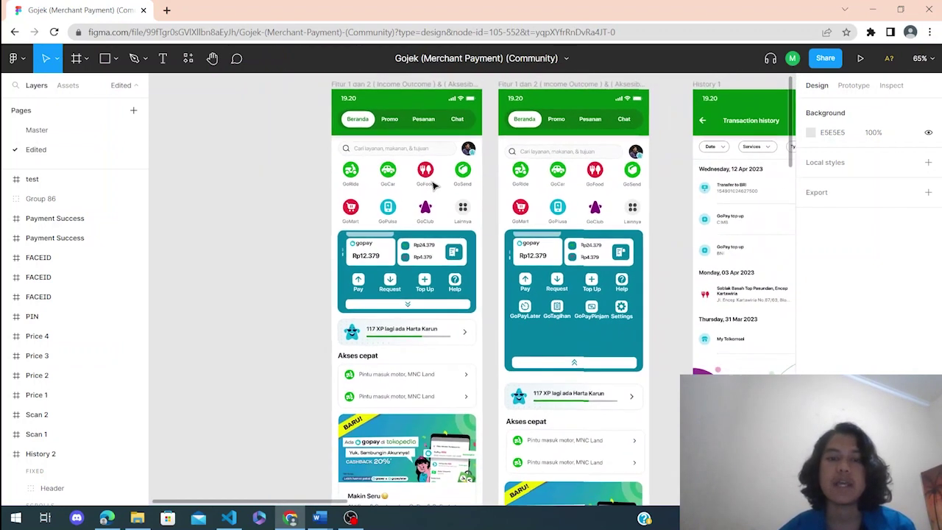
scroll(434, 186, up, 2)
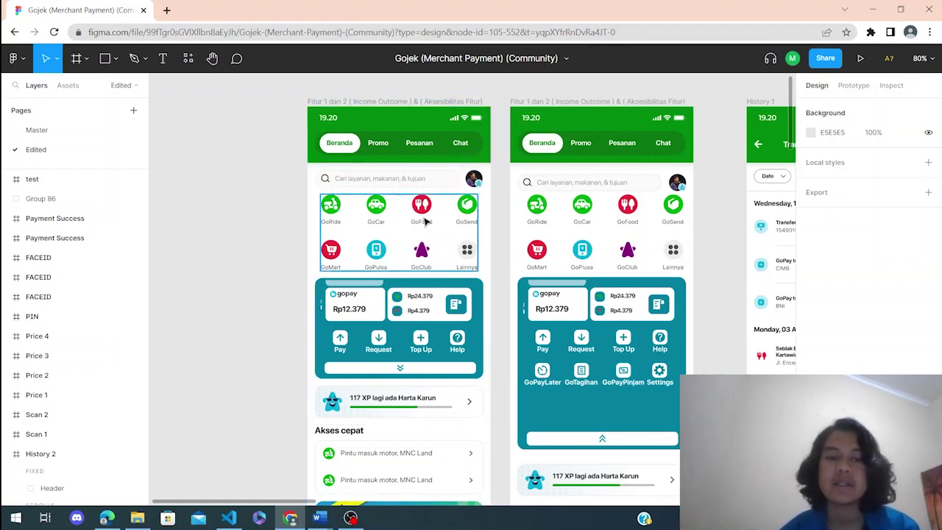
scroll(425, 222, down, 3)
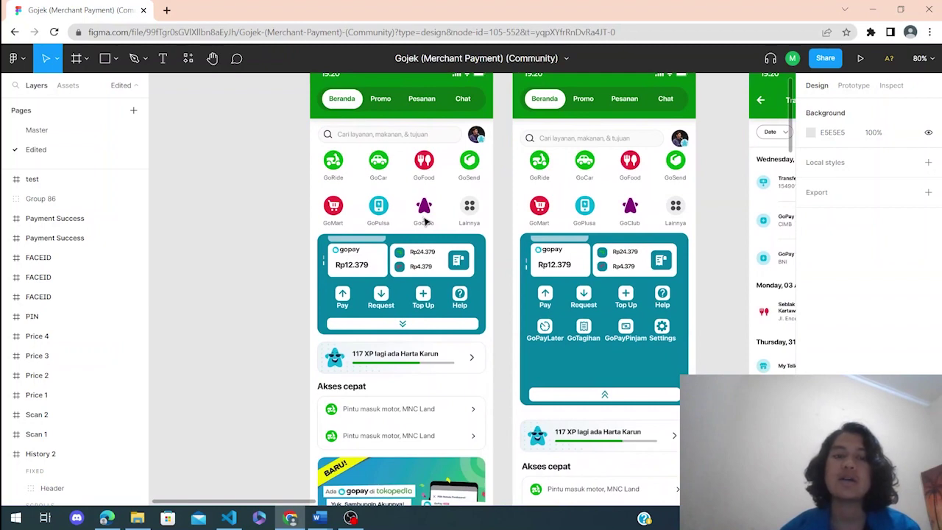
scroll(425, 221, up, 3)
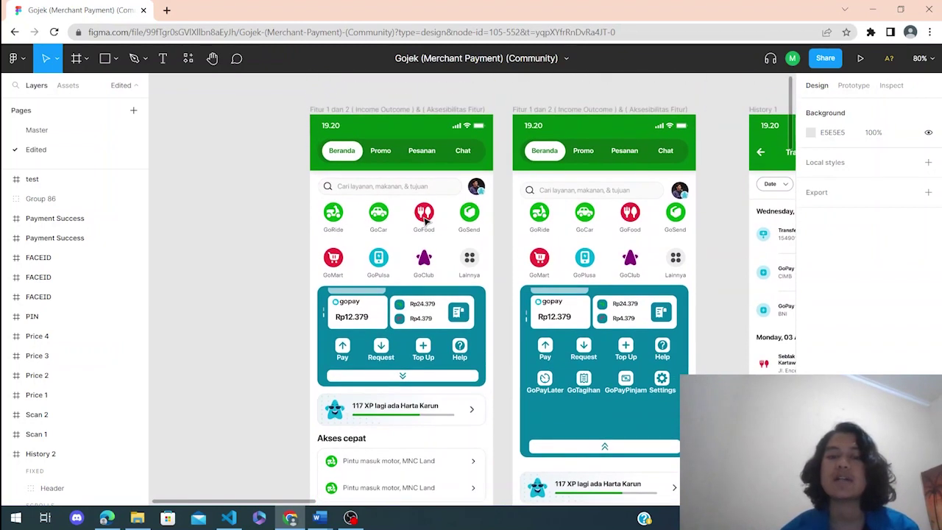
scroll(425, 219, down, 3)
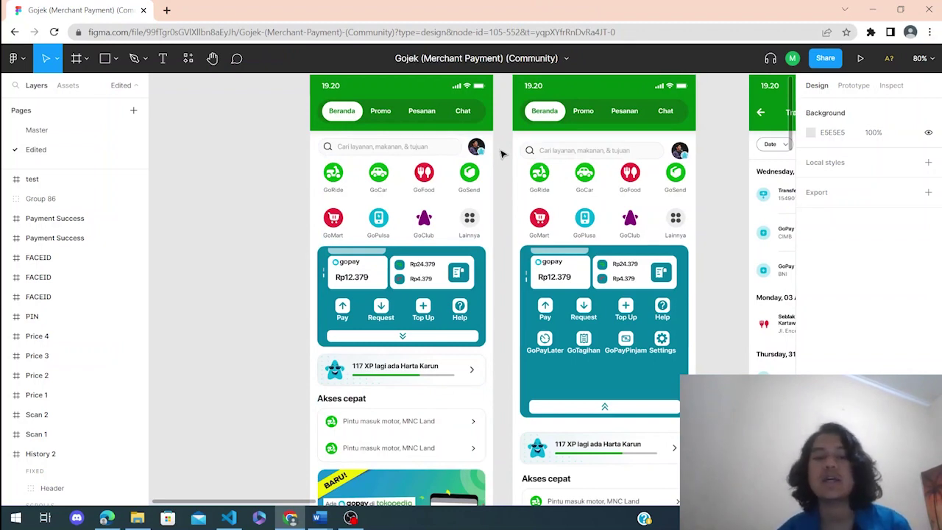
scroll(501, 153, down, 3)
scroll(500, 153, up, 2)
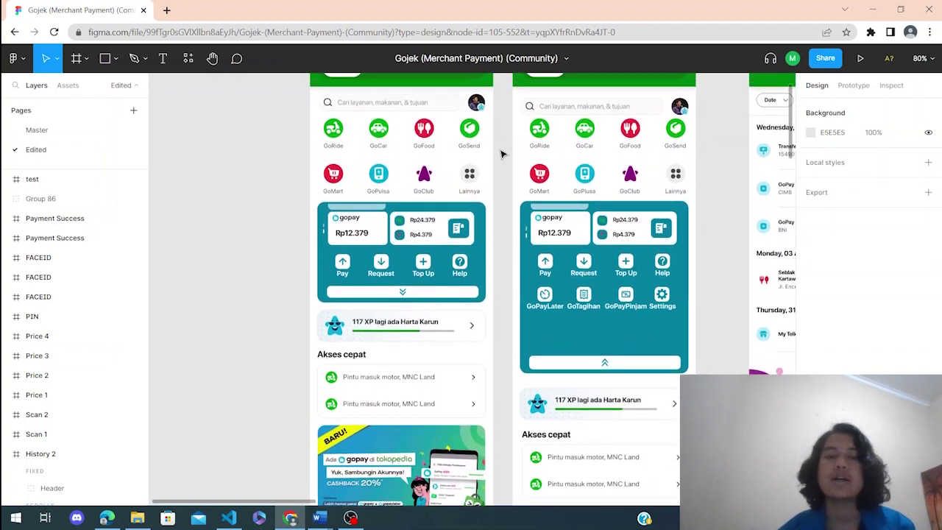
scroll(501, 153, up, 1)
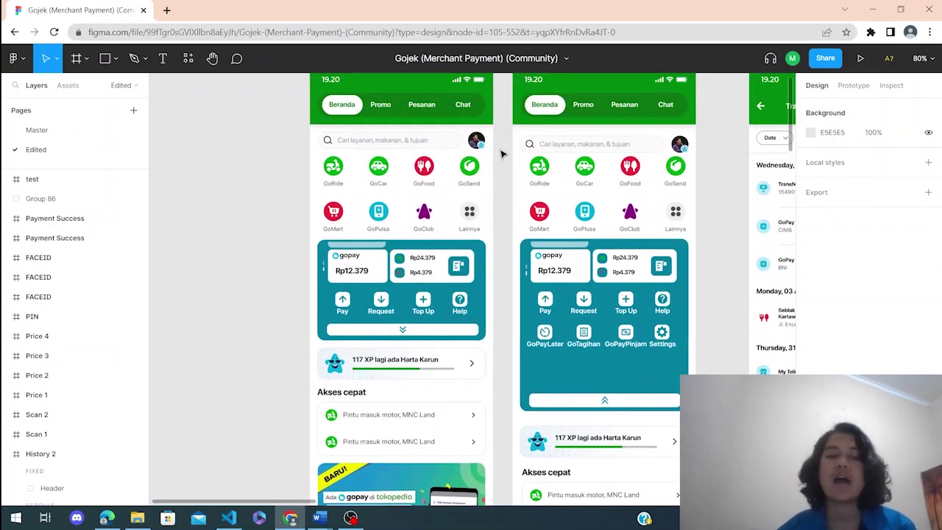
scroll(501, 154, up, 1)
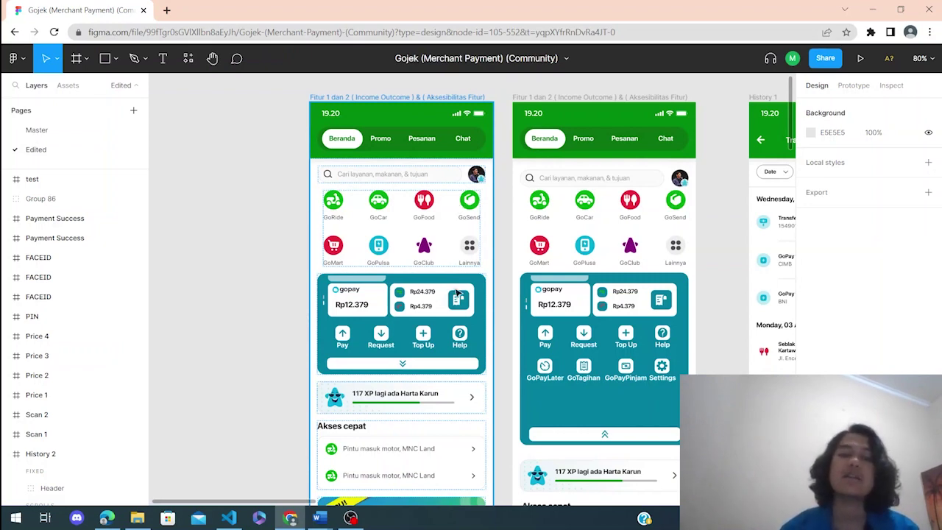
- Examine the collapsed GoPay card on the first home screen frame up close, including its income and outcome amounts
scroll(457, 309, down, 2)
ctrl+scroll(458, 314, up, 2)
ctrl+scroll(456, 313, up, 2)
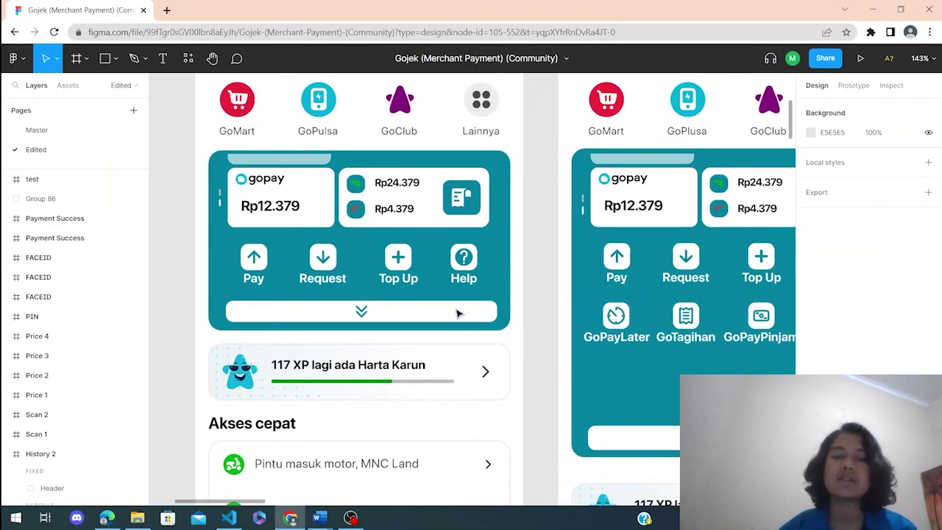
- Examine the collapsed and expanded home screen frames, from the service icons and GoPay card down to the promo banners
ctrl+scroll(479, 291, up, 2)
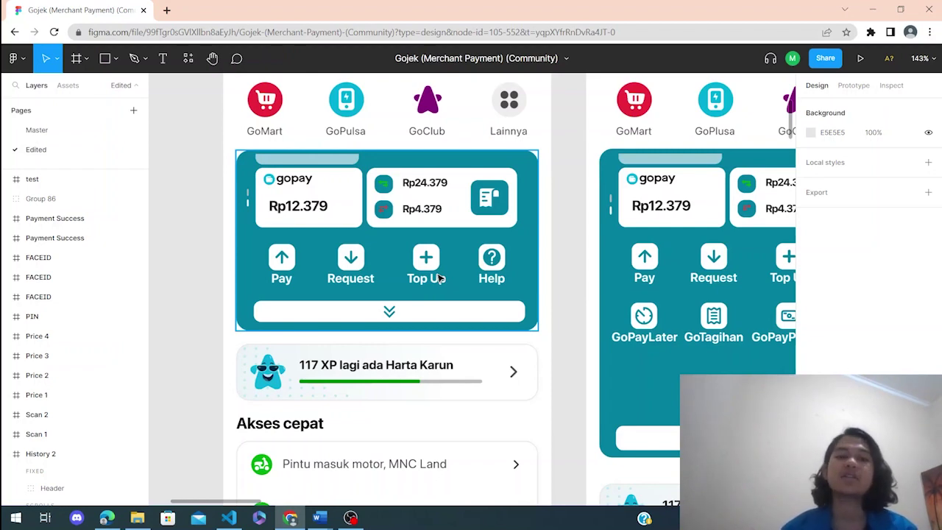
scroll(509, 186, up, 2)
scroll(510, 185, up, 3)
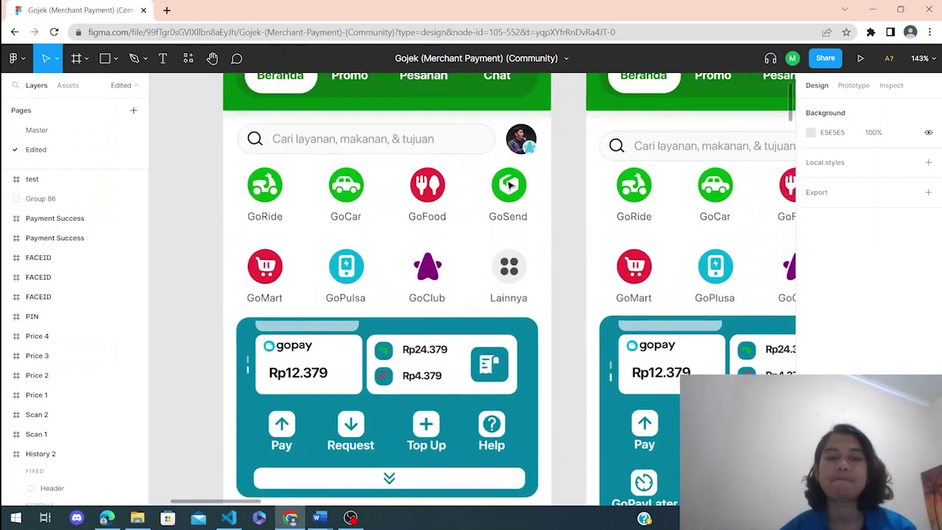
ctrl+scroll(509, 185, down, 3)
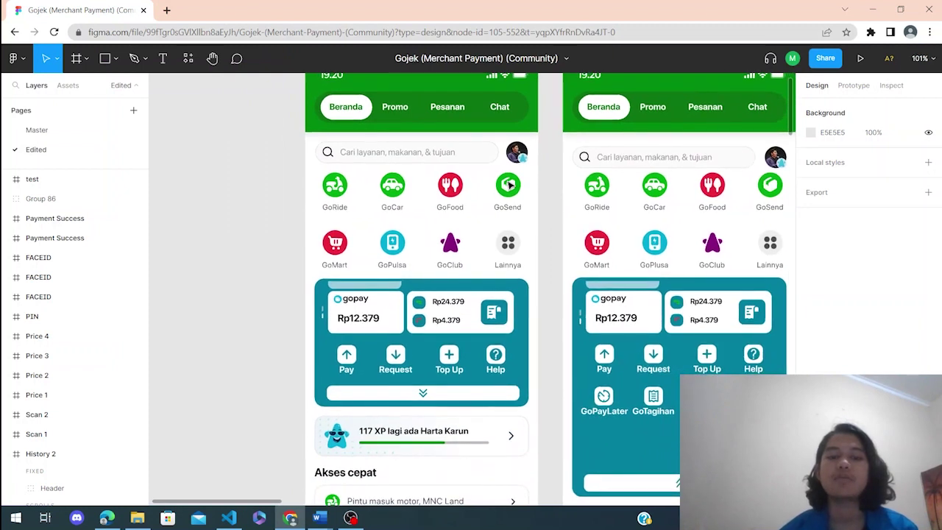
scroll(503, 350, down, 1)
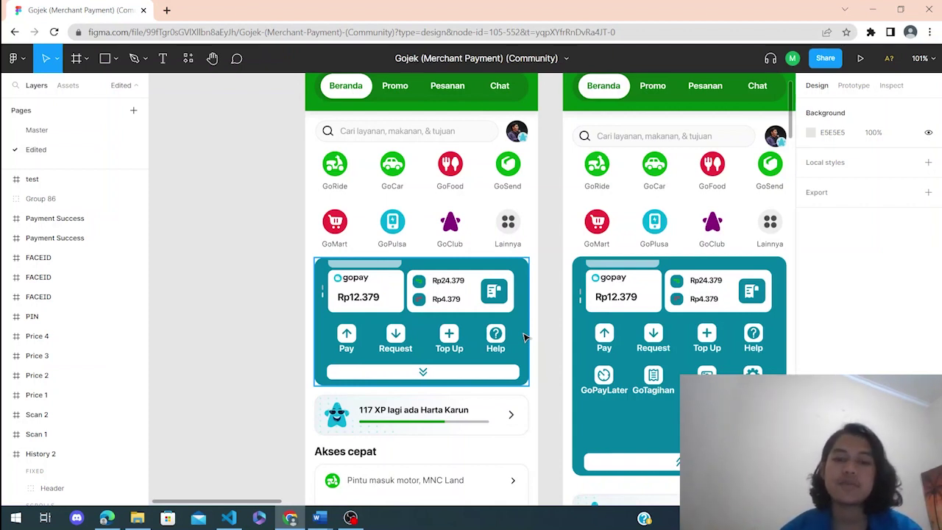
scroll(525, 337, down, 5)
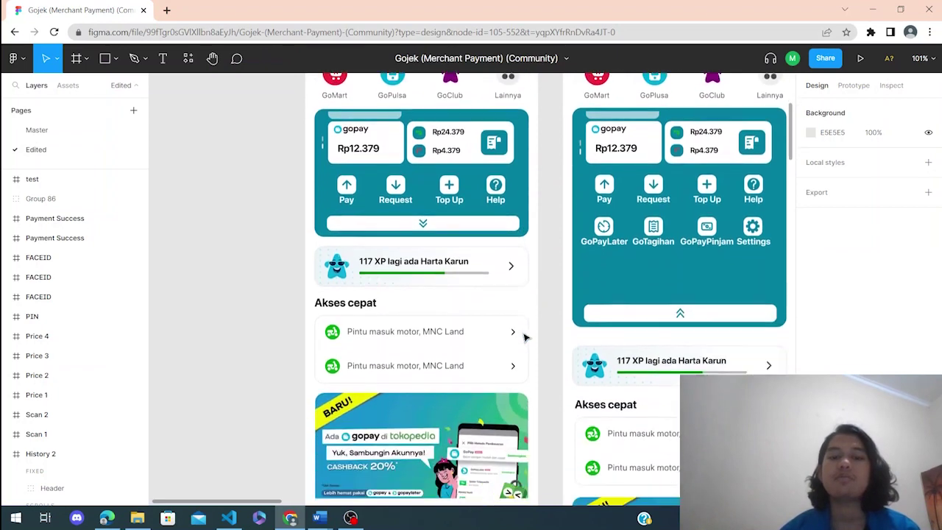
scroll(525, 337, down, 3)
ctrl+scroll(525, 338, down, 3)
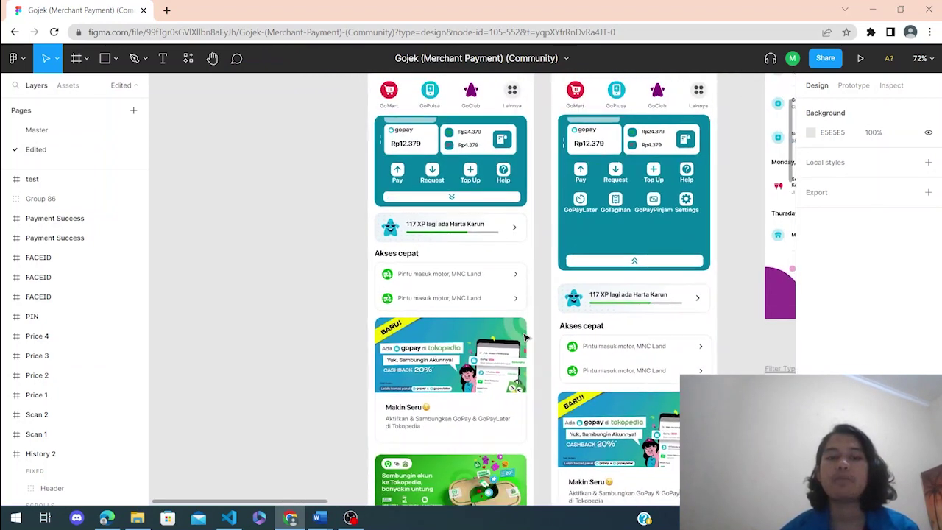
scroll(524, 337, up, 3)
ctrl+scroll(525, 337, up, 2)
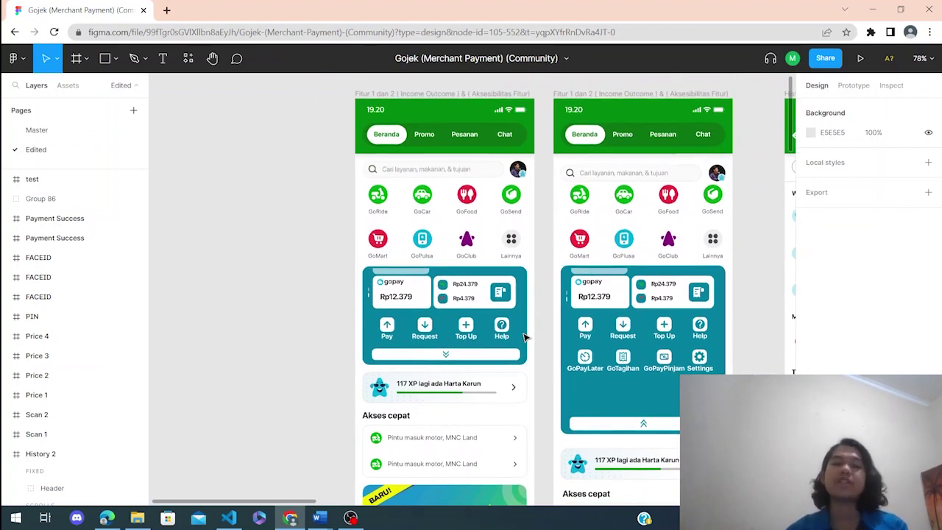
scroll(525, 337, down, 2)
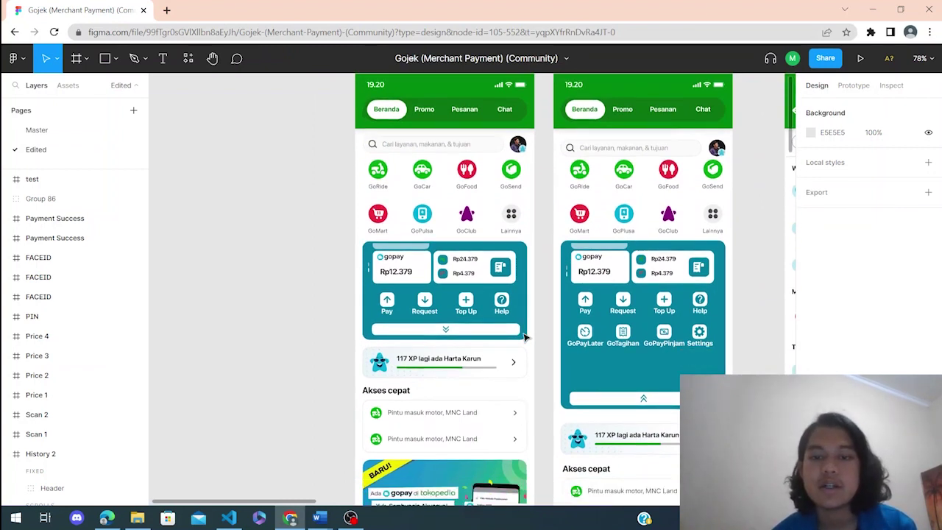
- Compare the History 1, History 2 and History 3 transaction history frames, filtered by type All, Income and Outcome
scroll(525, 337, right, 3)
scroll(524, 337, right, 5)
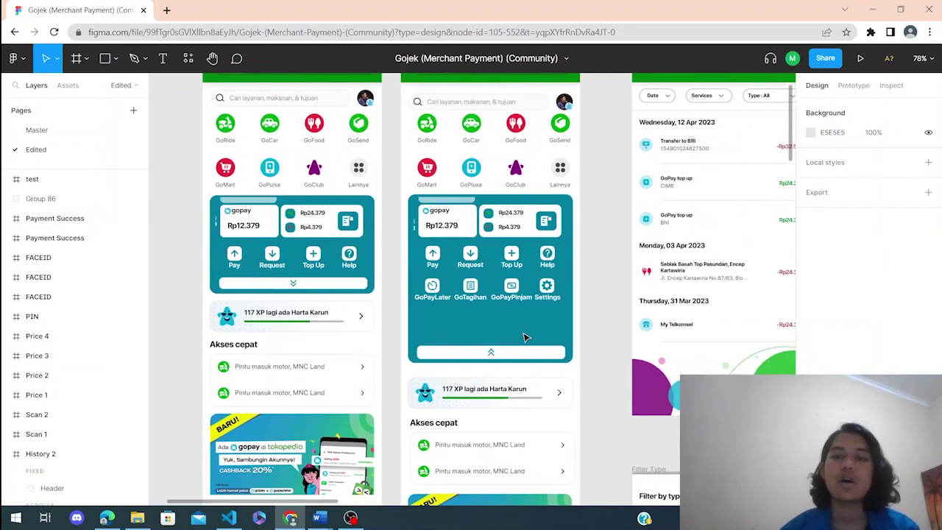
scroll(525, 338, up, 2)
scroll(525, 338, right, 3)
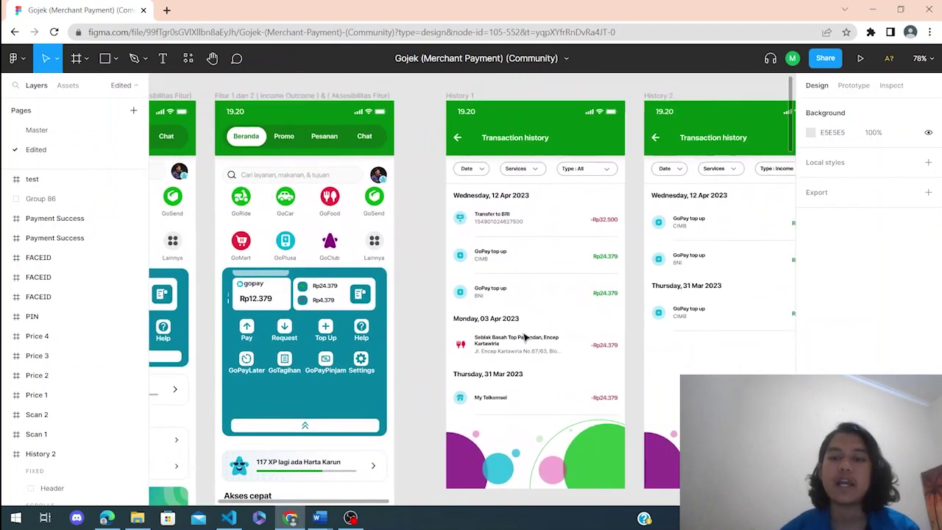
scroll(525, 337, down, 1)
scroll(525, 337, up, 1)
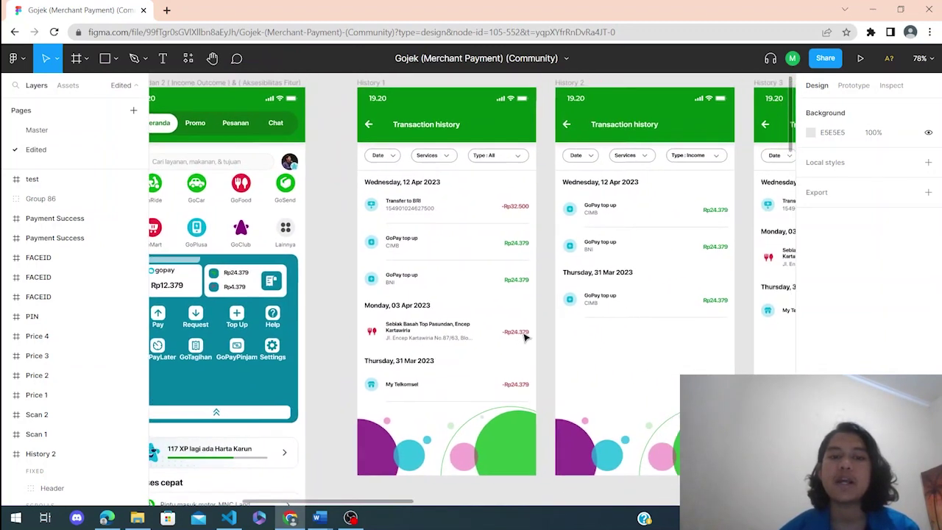
scroll(525, 337, right, 2)
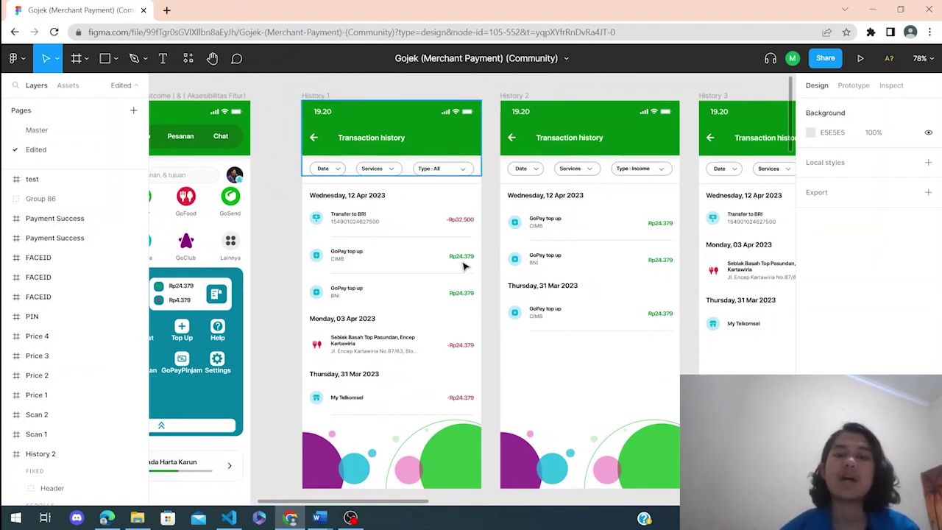
scroll(546, 261, right, 3)
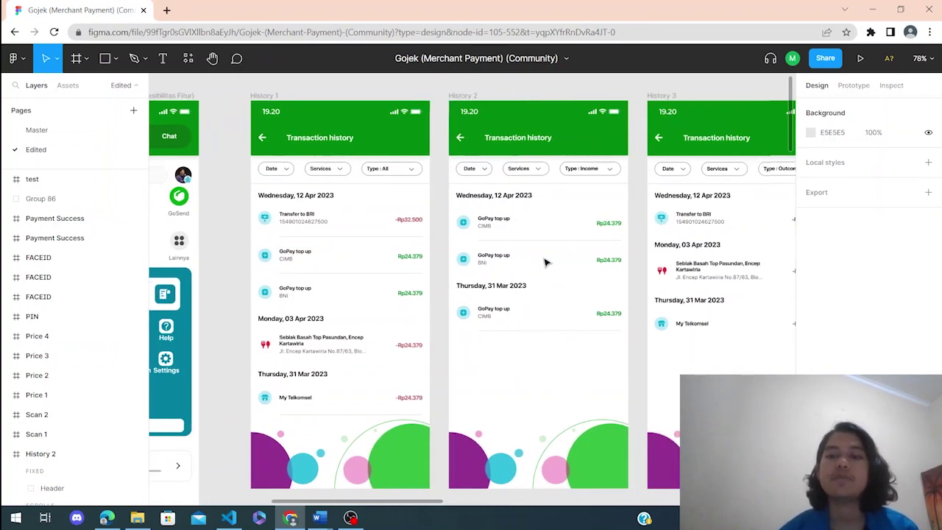
scroll(545, 261, down, 2)
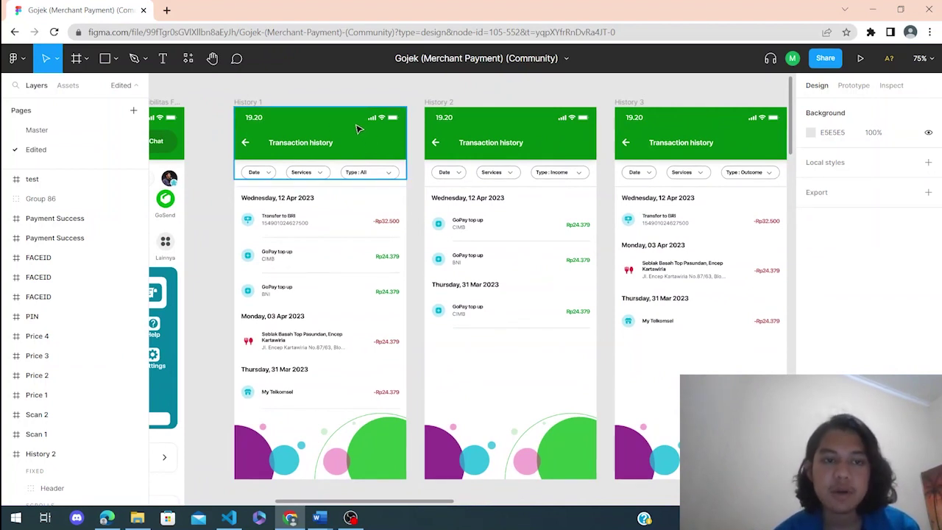
click(269, 175)
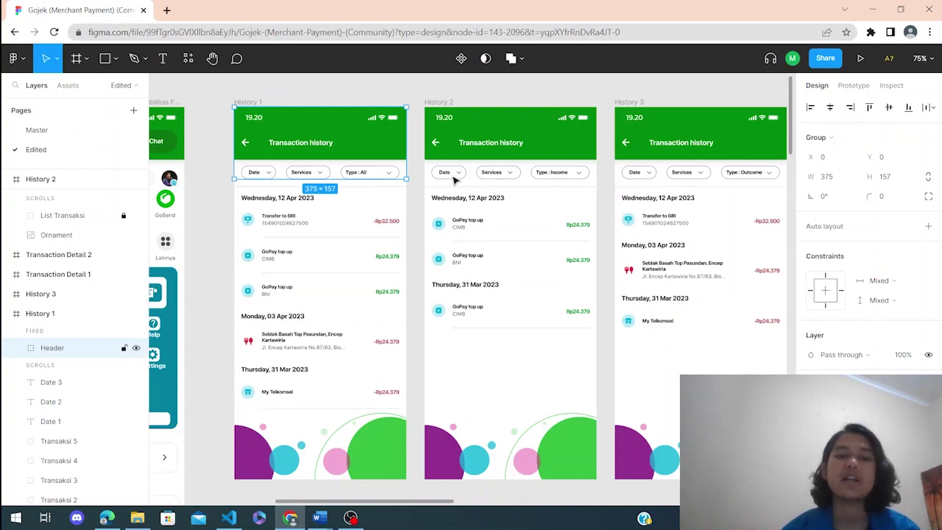
click(421, 220)
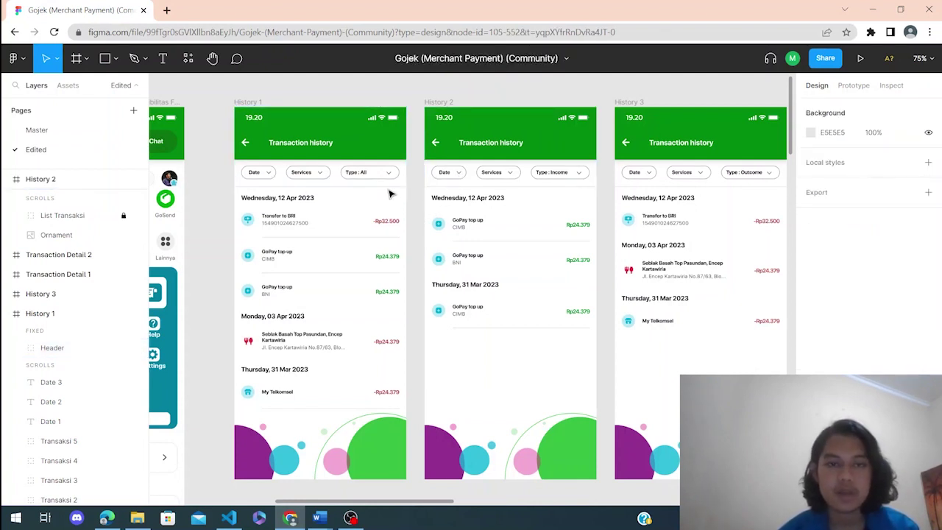
scroll(410, 267, down, 1)
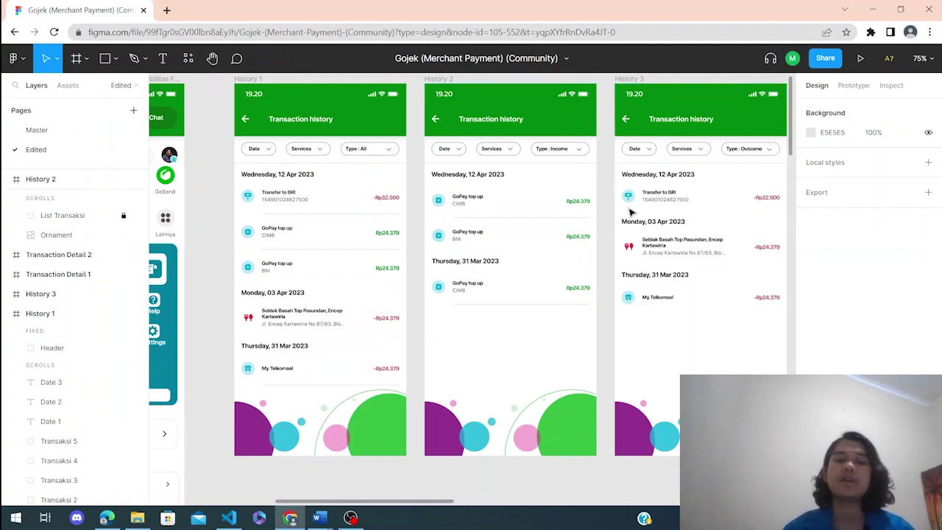
- Compare the three Filter Type frames, with All, Income and Outcome selected, against the history frames above them
scroll(629, 210, down, 5)
scroll(630, 212, down, 3)
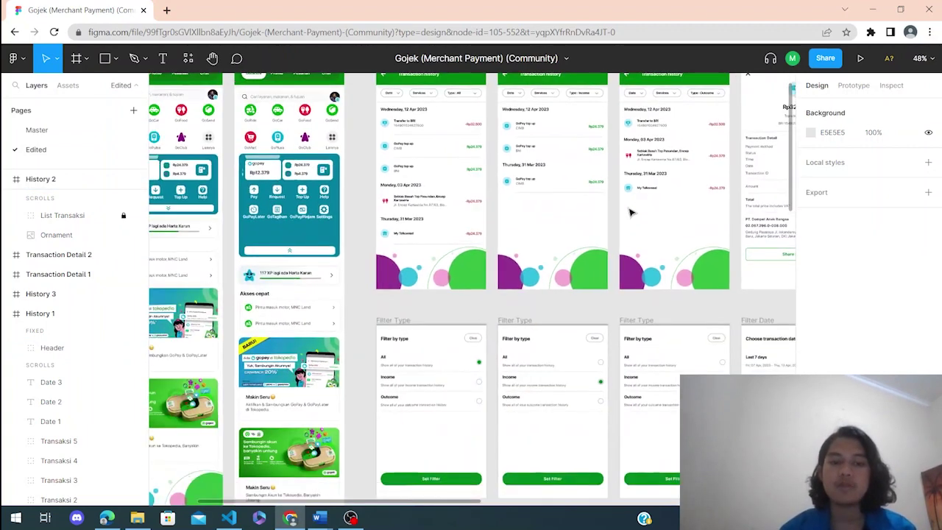
scroll(629, 212, down, 3)
scroll(630, 212, up, 3)
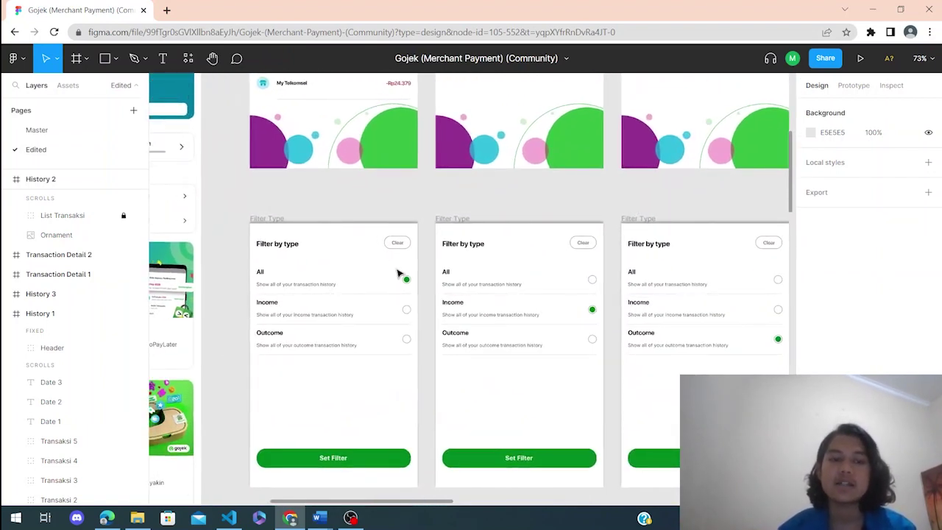
scroll(372, 261, down, 5)
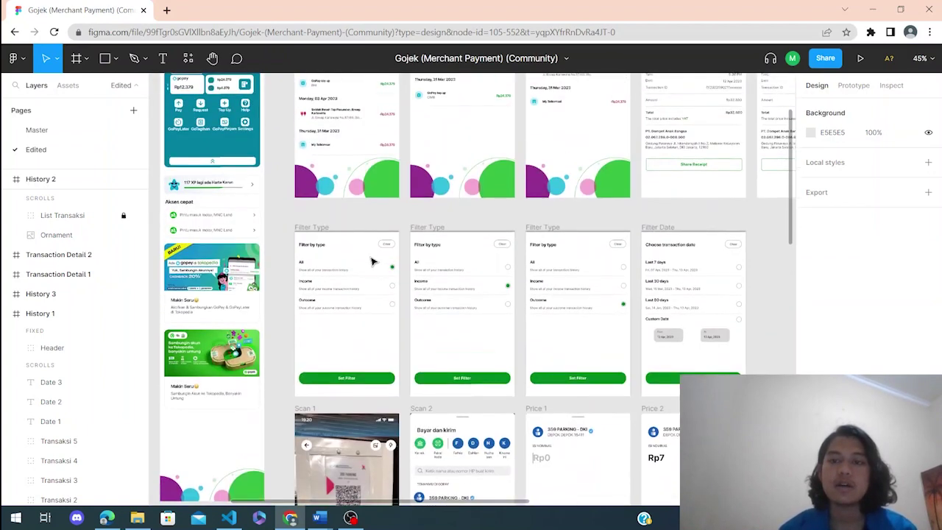
scroll(372, 262, up, 4)
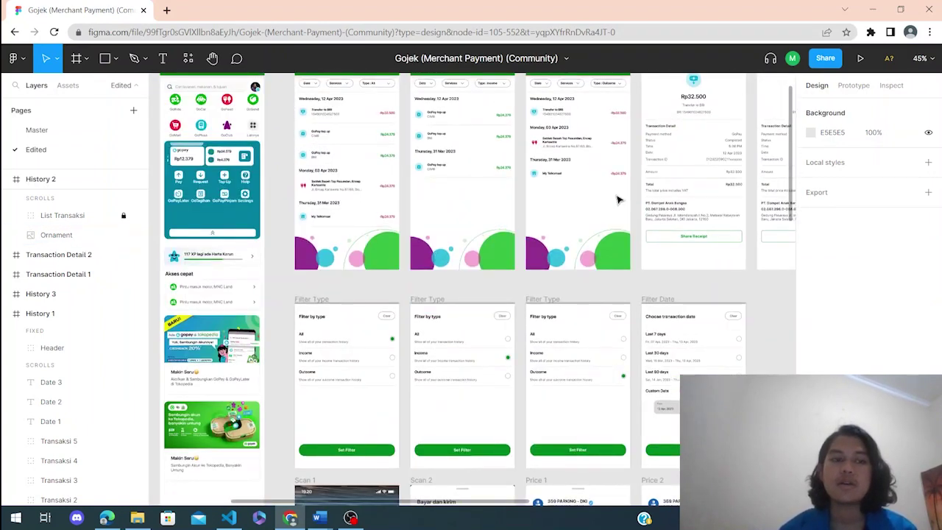
- Examine the Filter Date frame's transaction date options, including the 7, 30 and 90 day ranges and the custom date
scroll(622, 274, up, 2)
scroll(618, 272, up, 3)
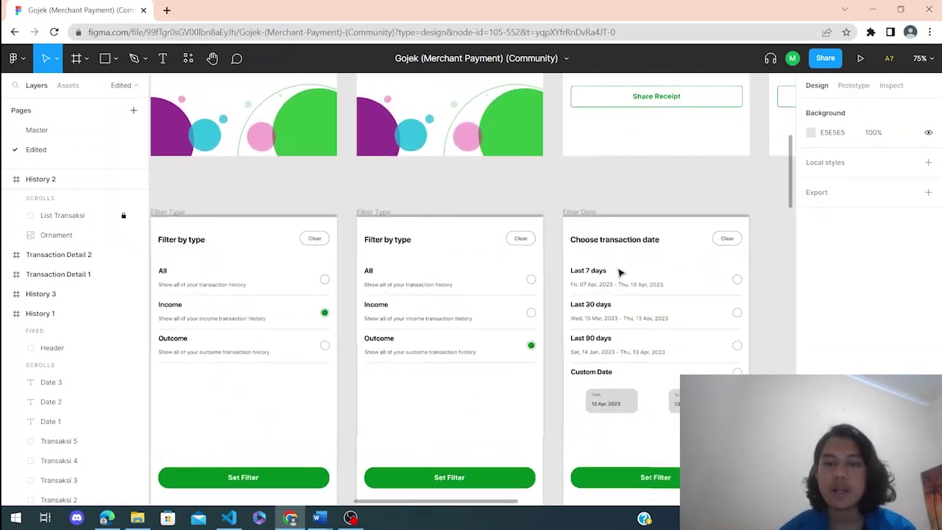
scroll(620, 272, up, 3)
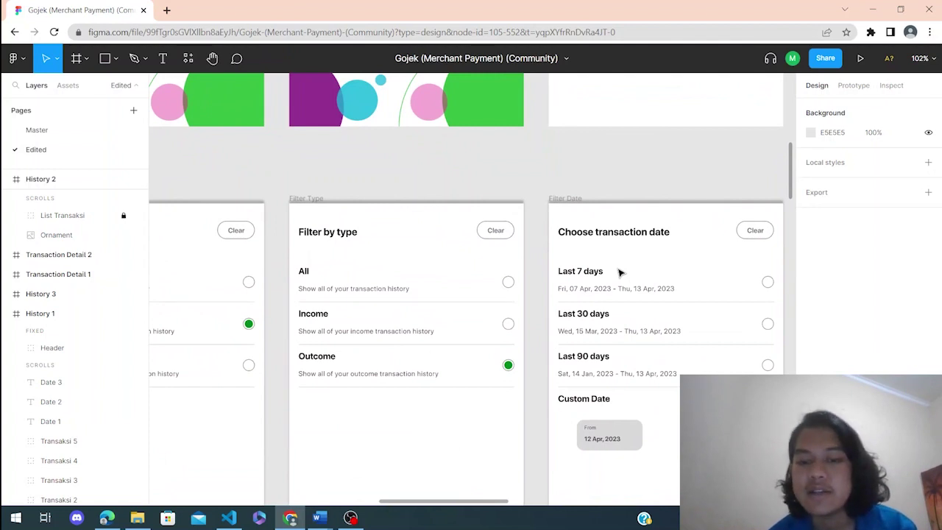
scroll(620, 272, down, 1)
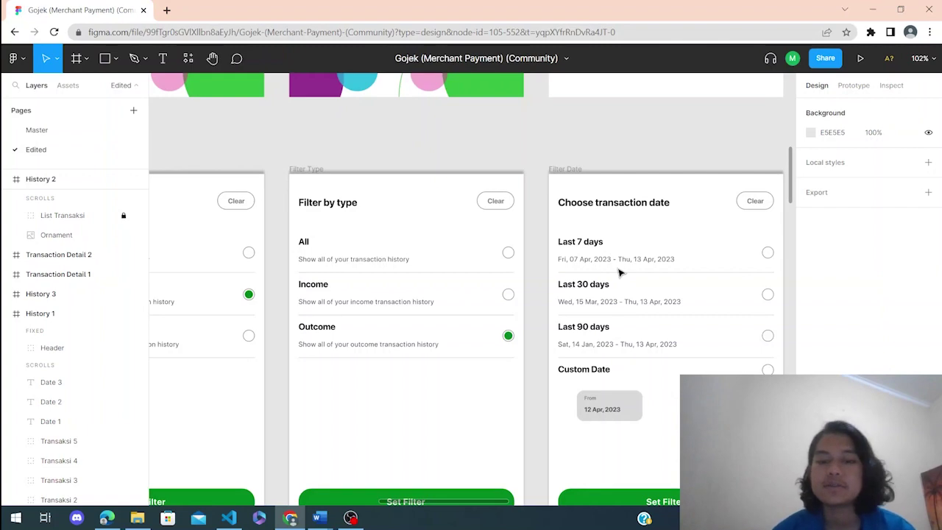
scroll(619, 273, down, 2)
scroll(619, 273, down, 3)
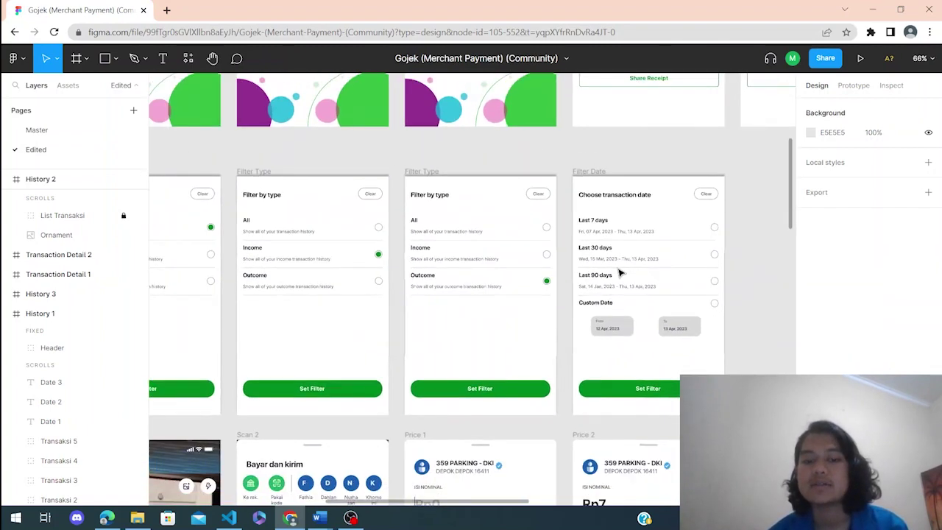
- View the home screen, history and filter frames together as an overview and switch to OBS
scroll(619, 273, left, 3)
scroll(619, 273, down, 4)
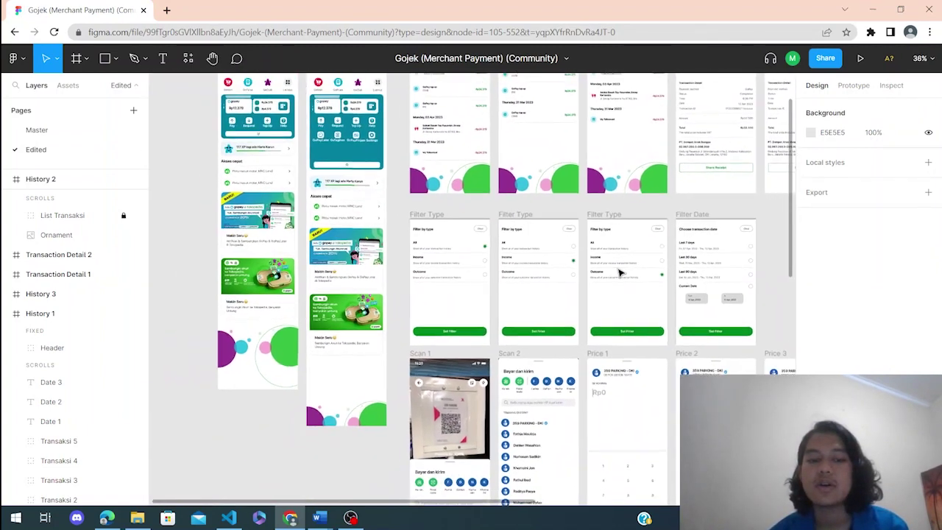
scroll(619, 273, up, 3)
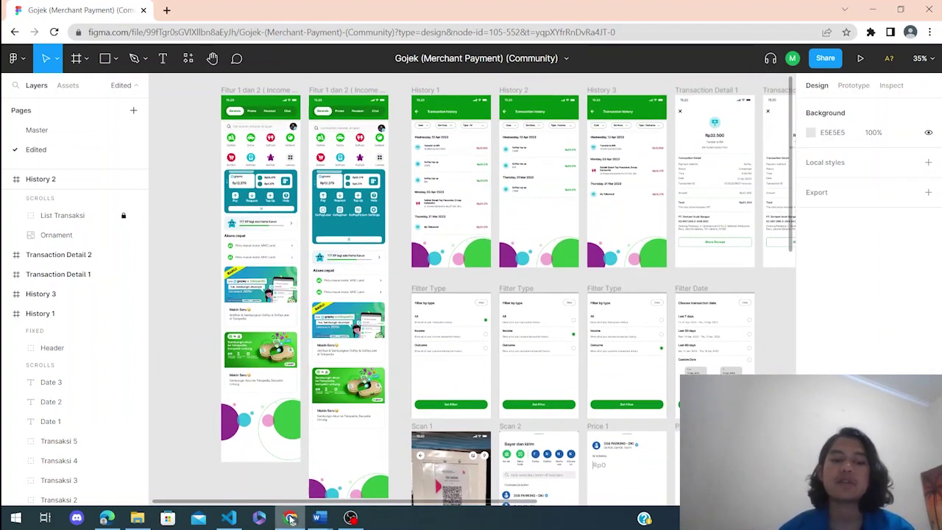
mouse_move(292, 520)
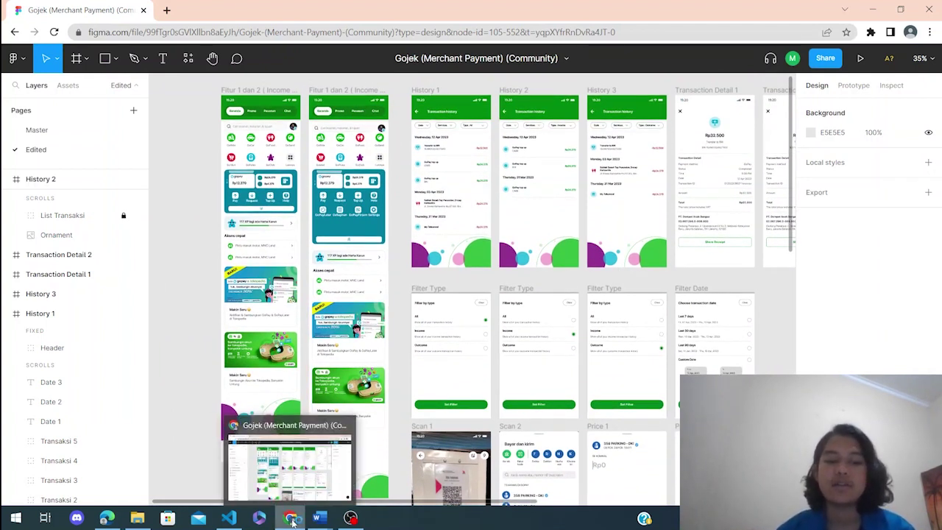
click(351, 519)
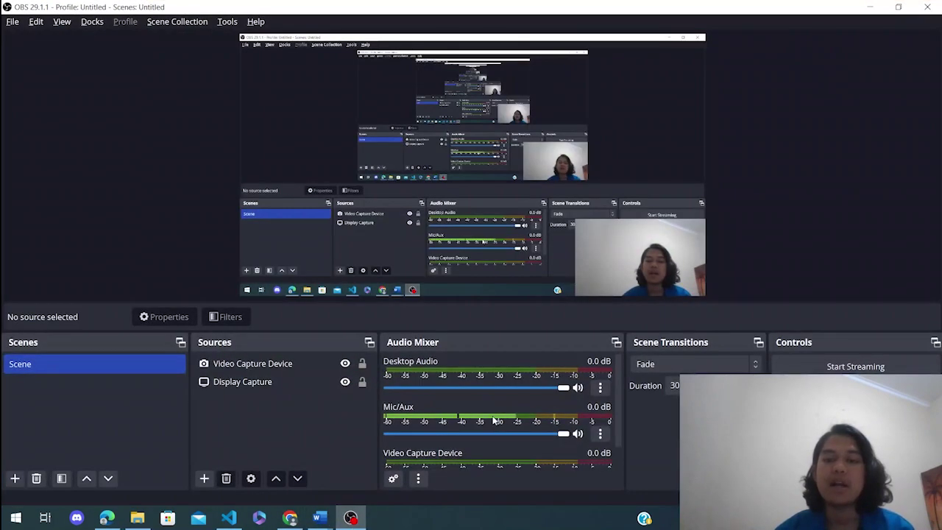